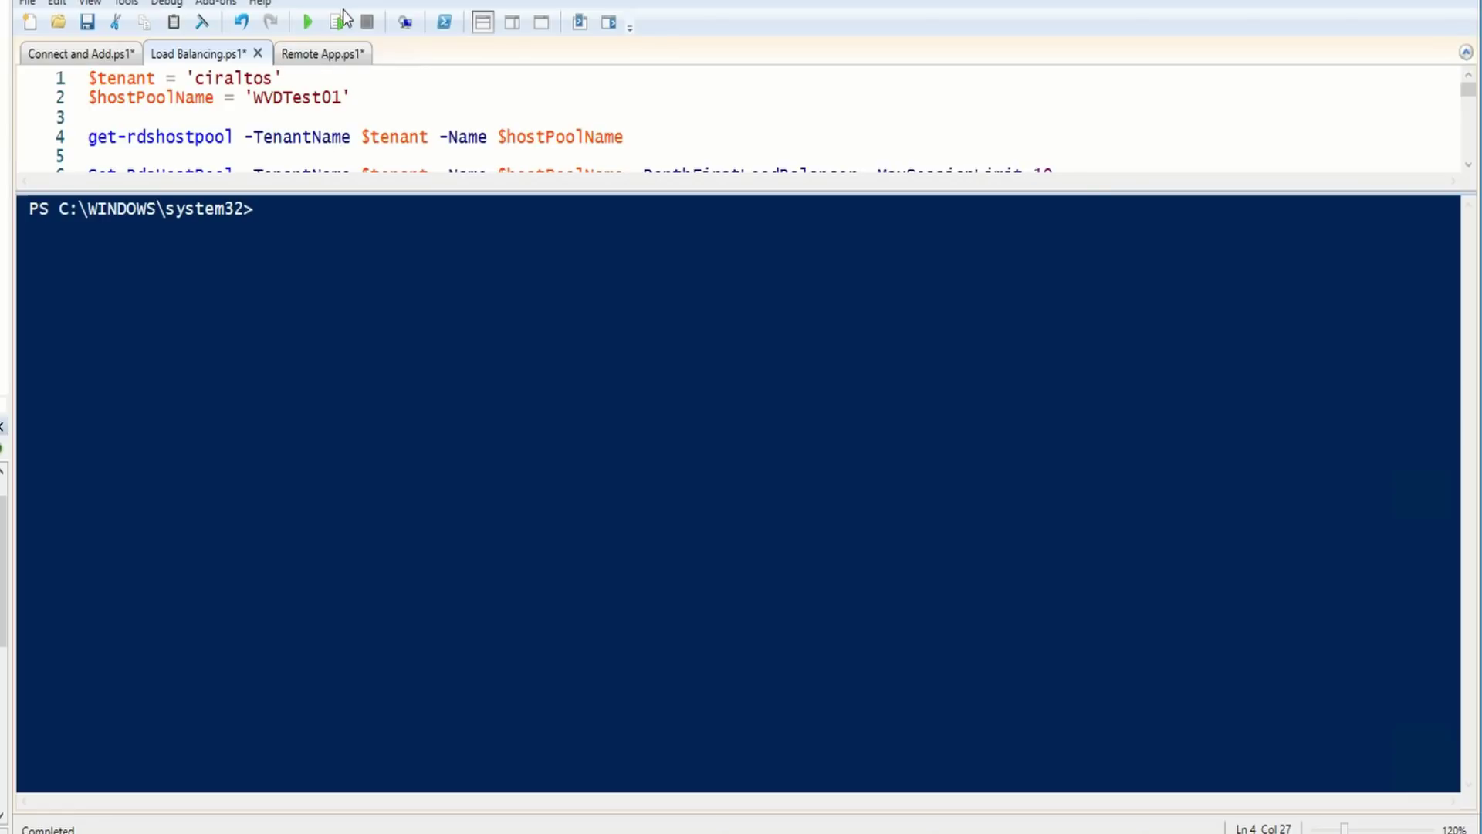
# Run Get-RdsHostPool to show WVDTest01 using BreadthFirst load balancing with a 999999 session limit
pyautogui.click(342, 22)
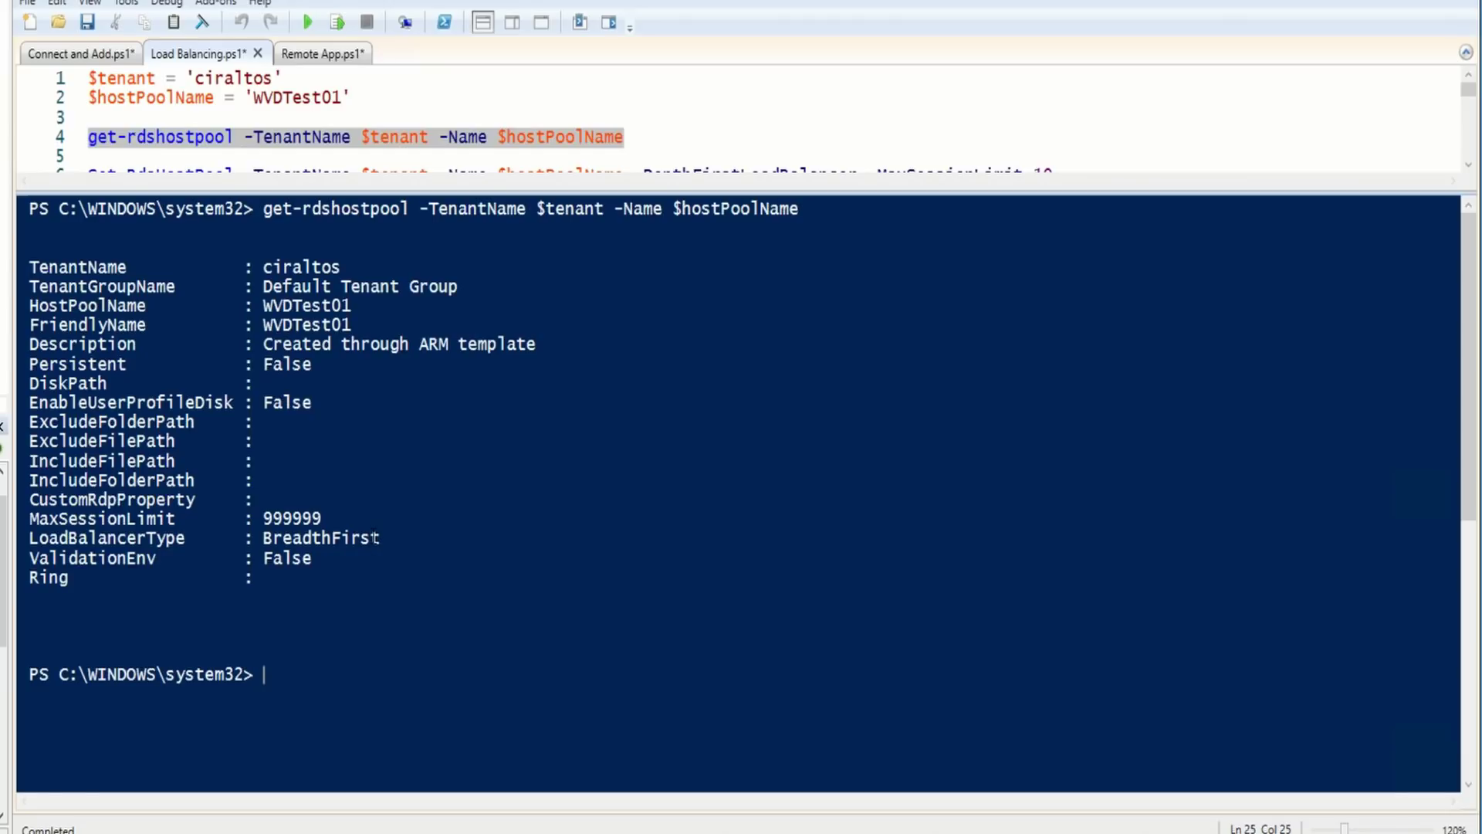
pyautogui.click(1468, 166)
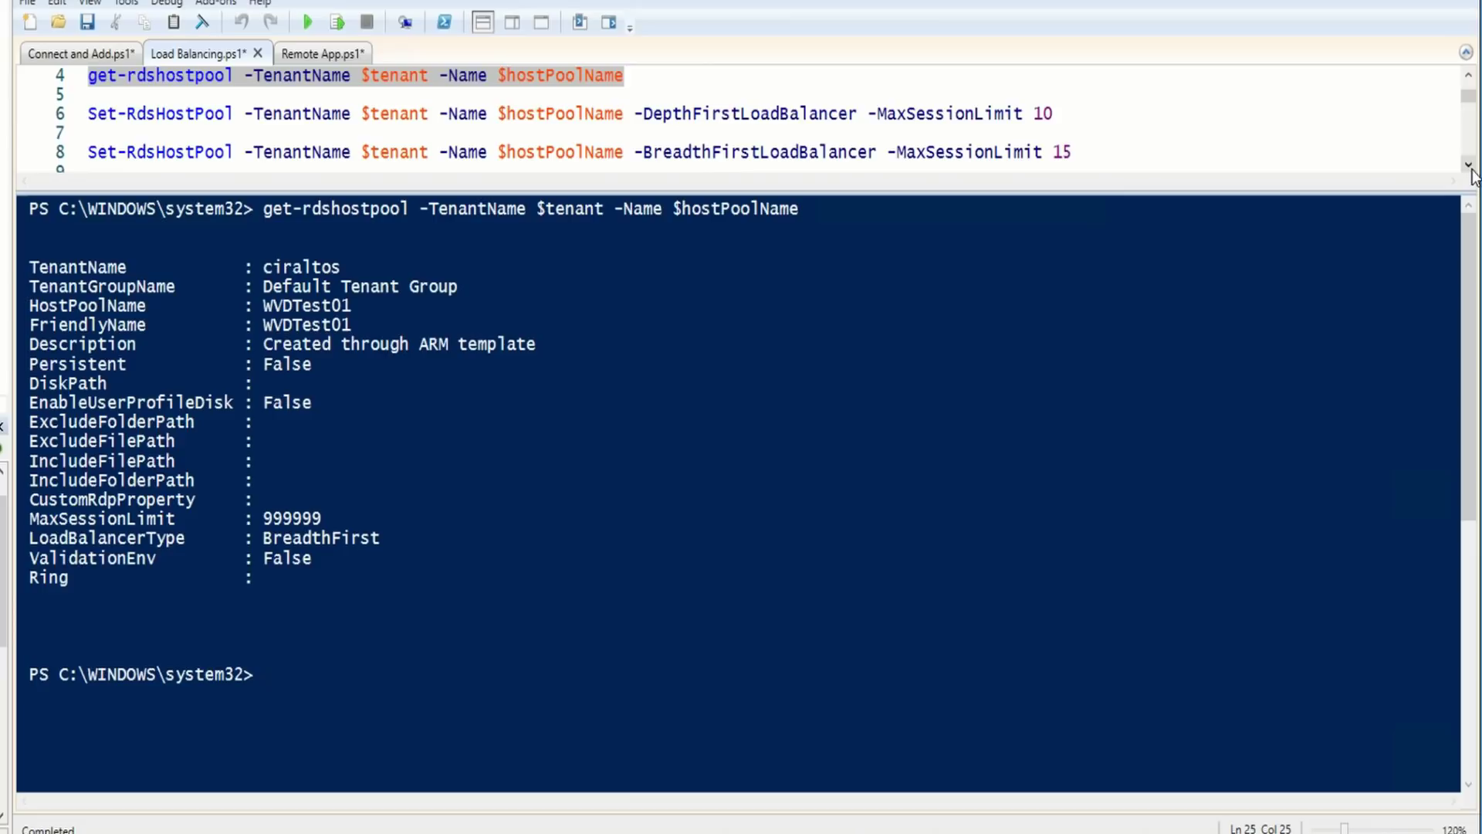
pyautogui.click(277, 113)
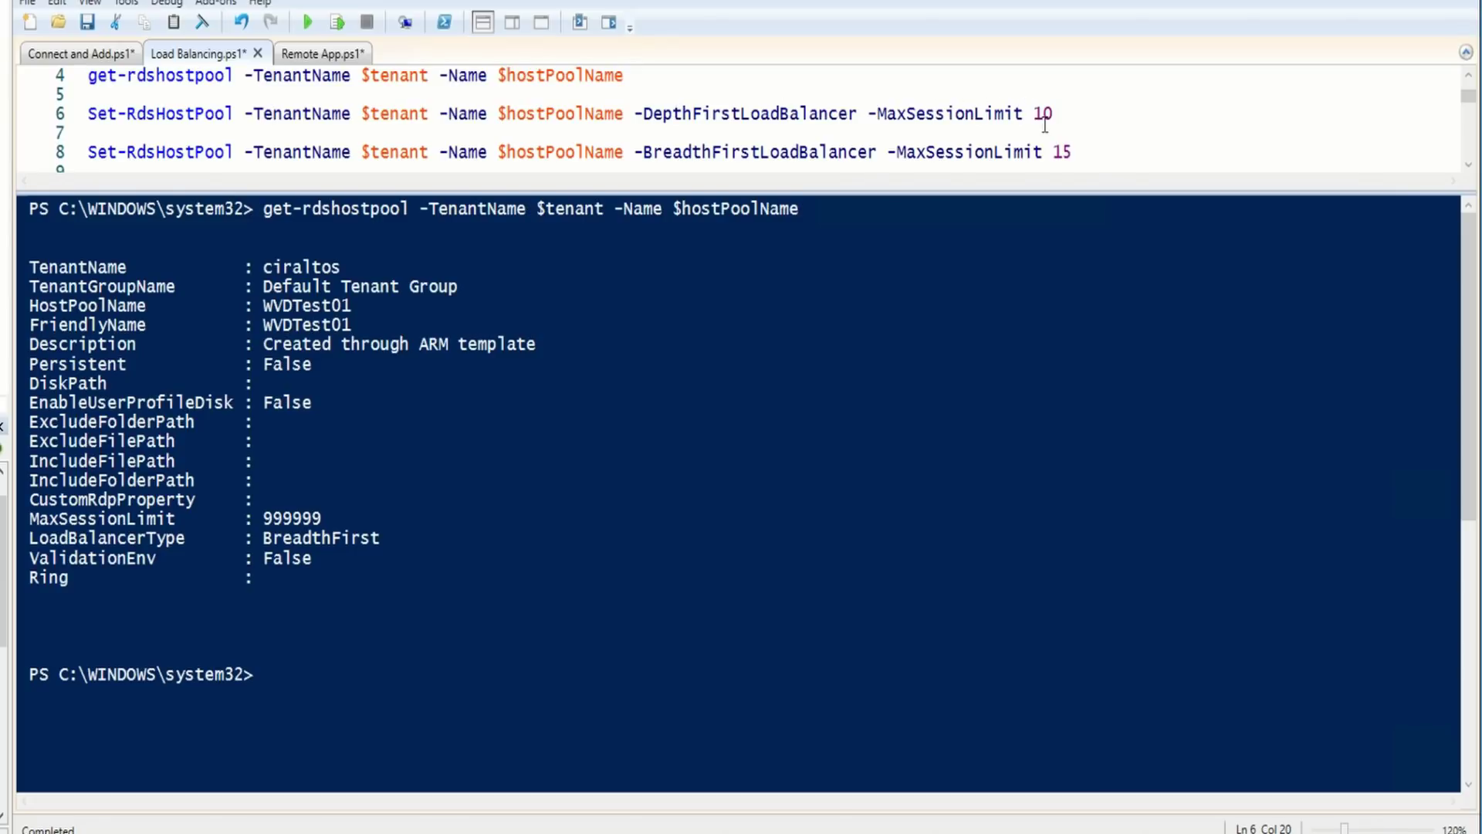
# Apply Set-RdsHostPool as depth-first limit 10, then breadth-first limit 15, then breadth-first 999999
pyautogui.click(342, 24)
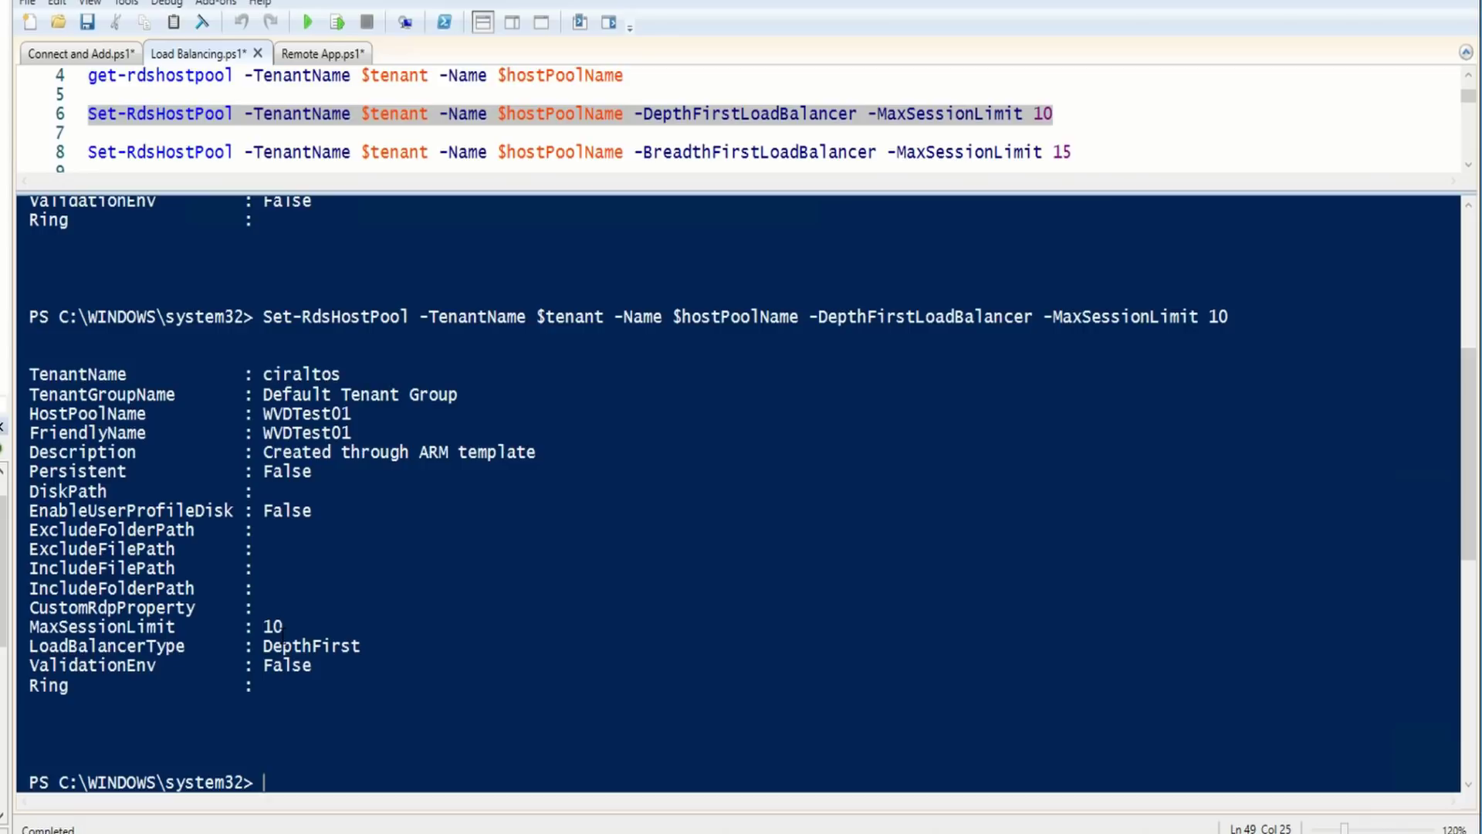
pyautogui.click(759, 151)
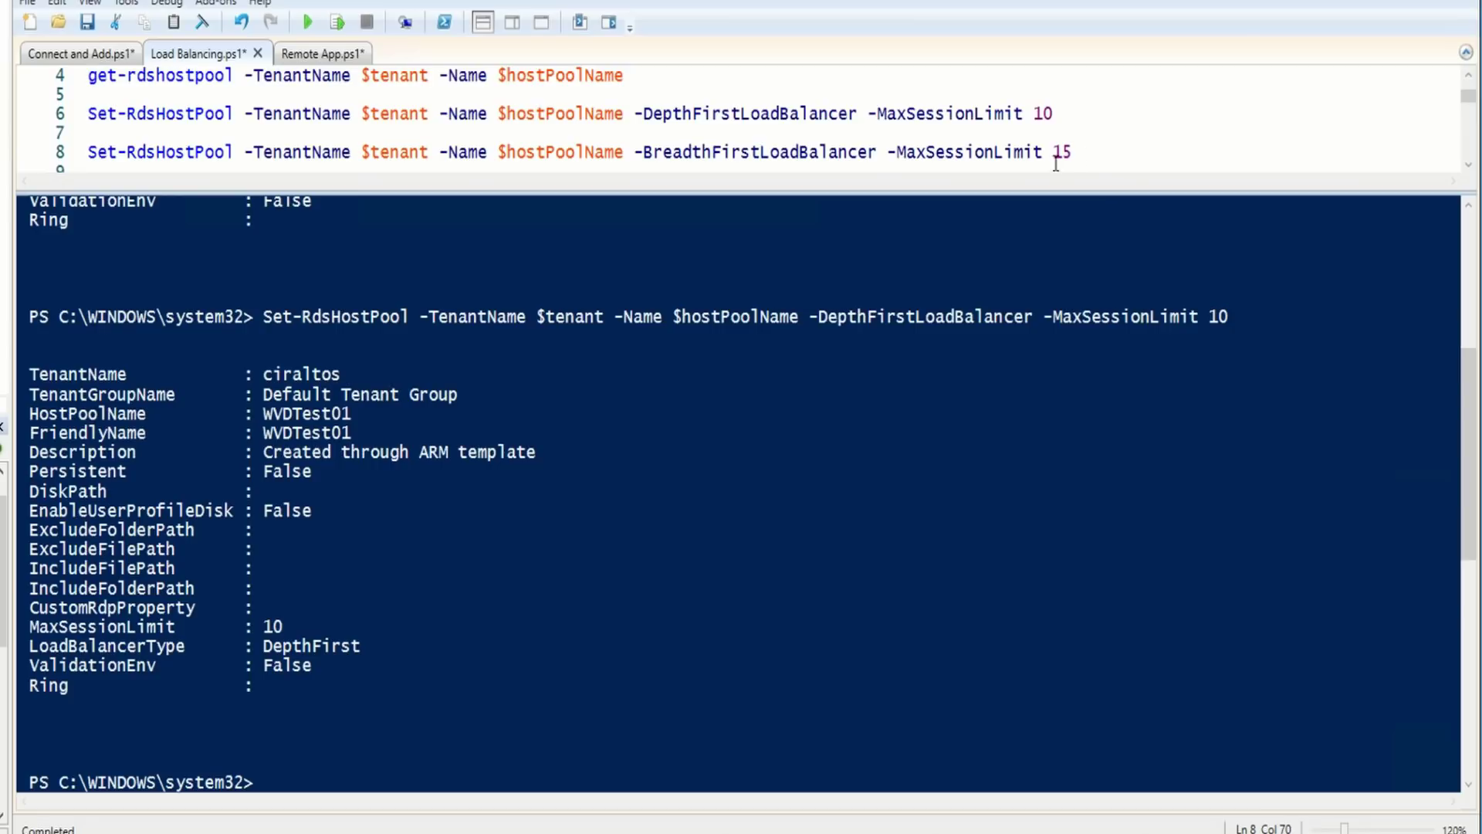
pyautogui.click(337, 22)
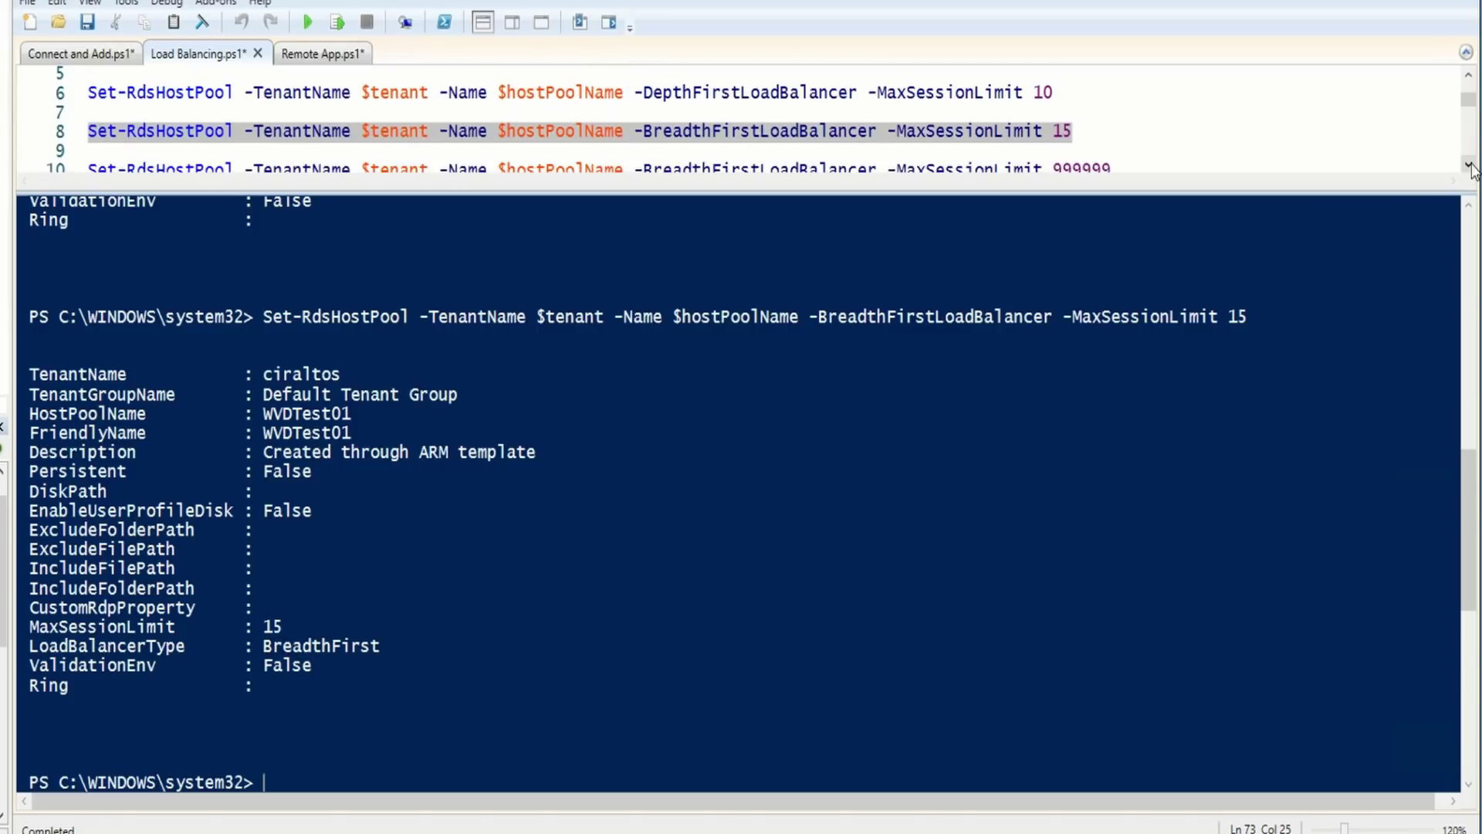
pyautogui.scroll(-2, 1025, 115)
pyautogui.click(932, 128)
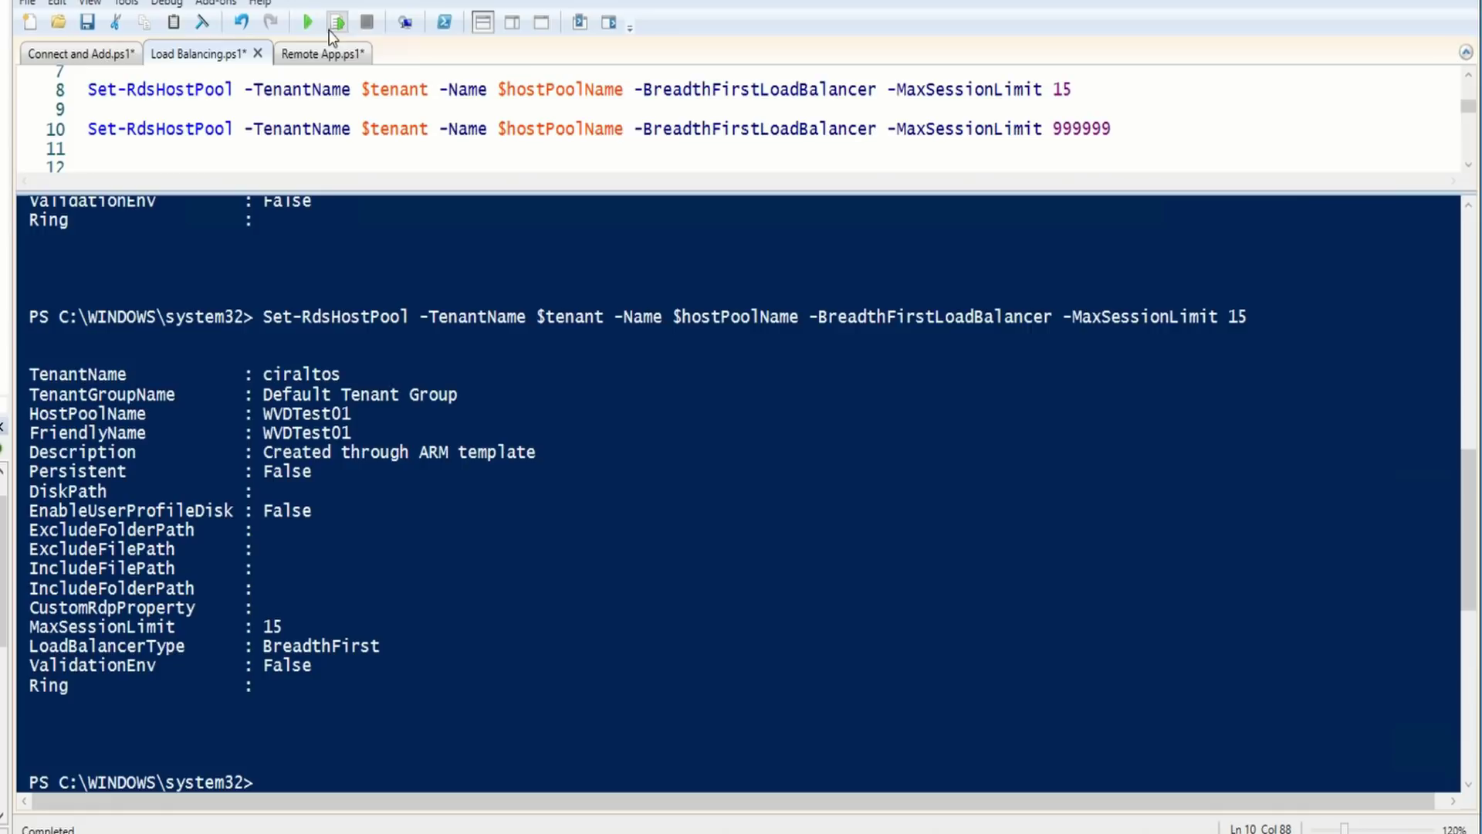
pyautogui.click(338, 22)
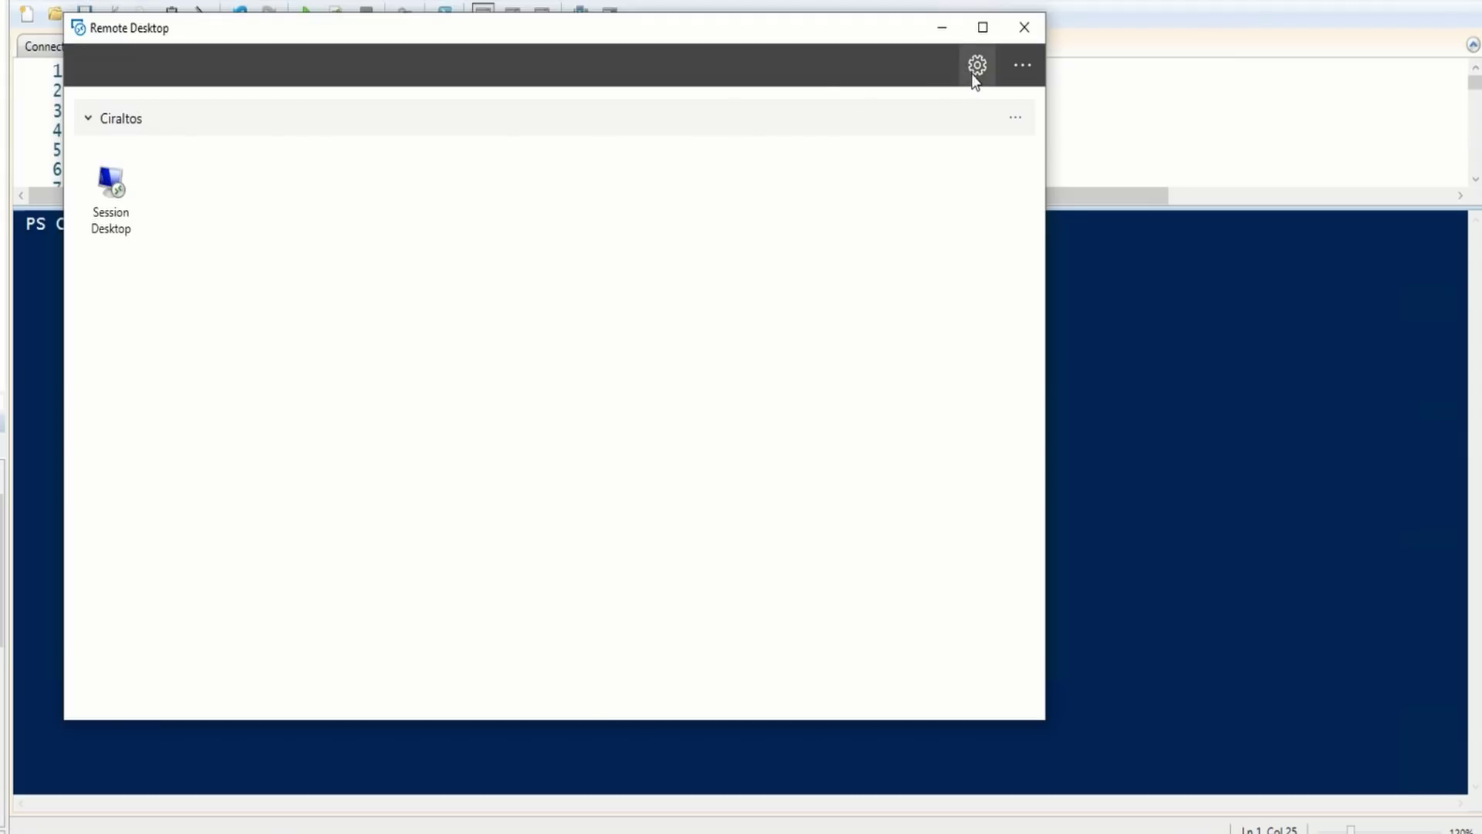
# Minimize Remote Desktop and assign the tenant and host pool variables in Remote App.ps1
pyautogui.click(941, 26)
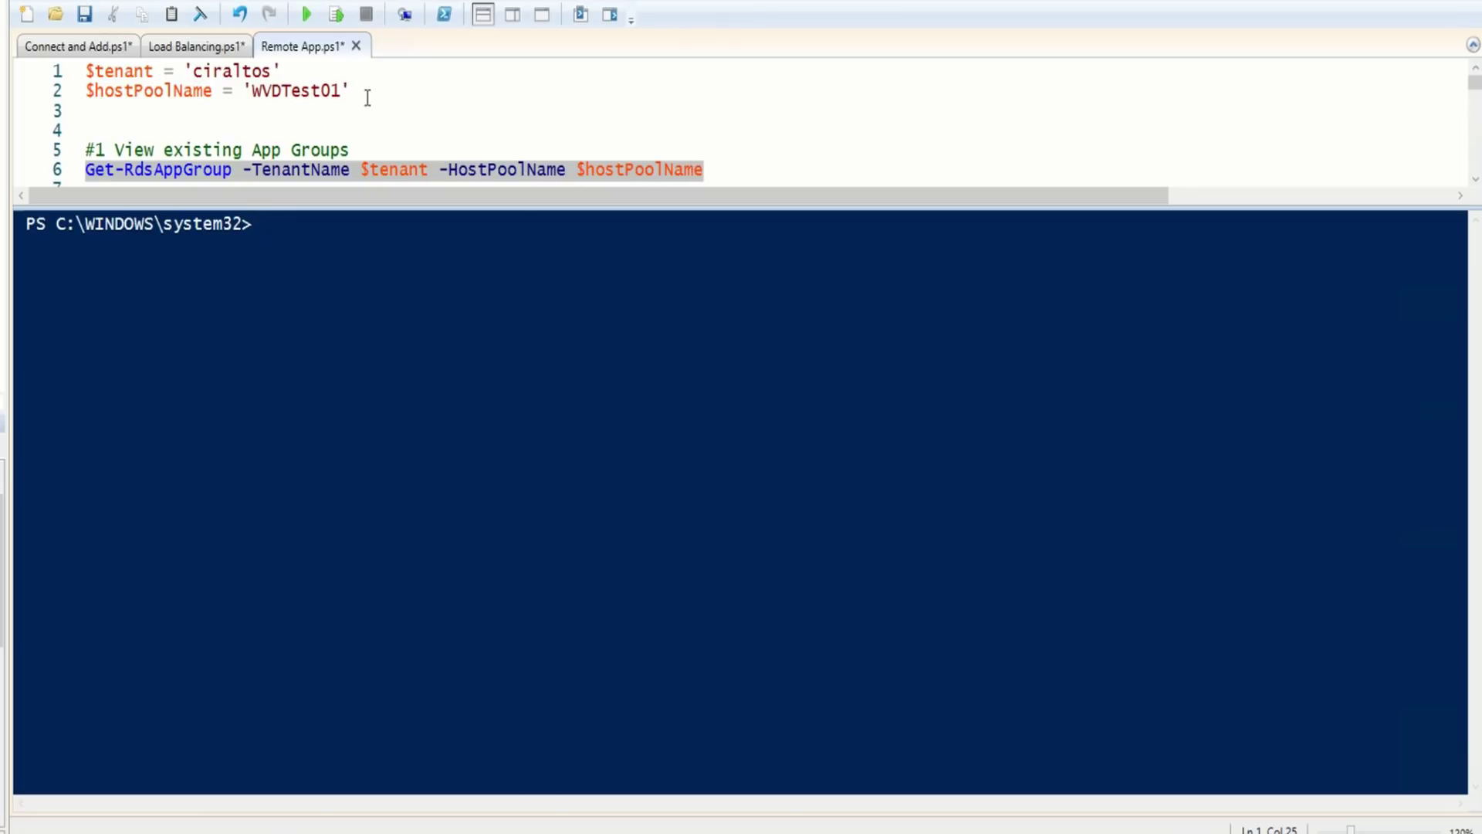
pyautogui.moveTo(369, 92)
pyautogui.mouseDown()
pyautogui.moveTo(211, 95)
pyautogui.moveTo(86, 70)
pyautogui.mouseUp()
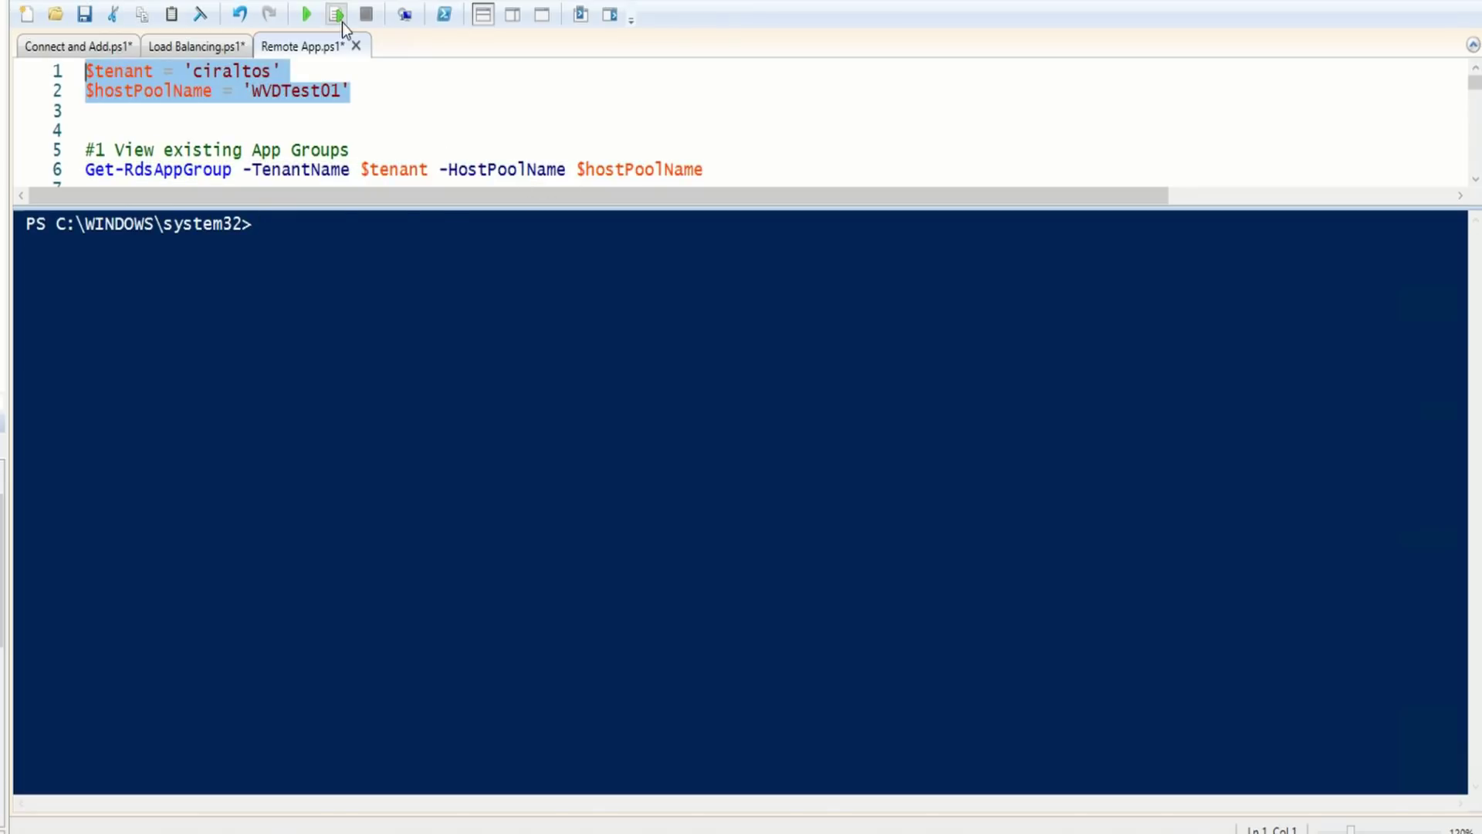
pyautogui.click(337, 15)
# List the pool's app groups with Get-RdsAppGroup, showing only the Desktop Application Group
pyautogui.click(764, 168)
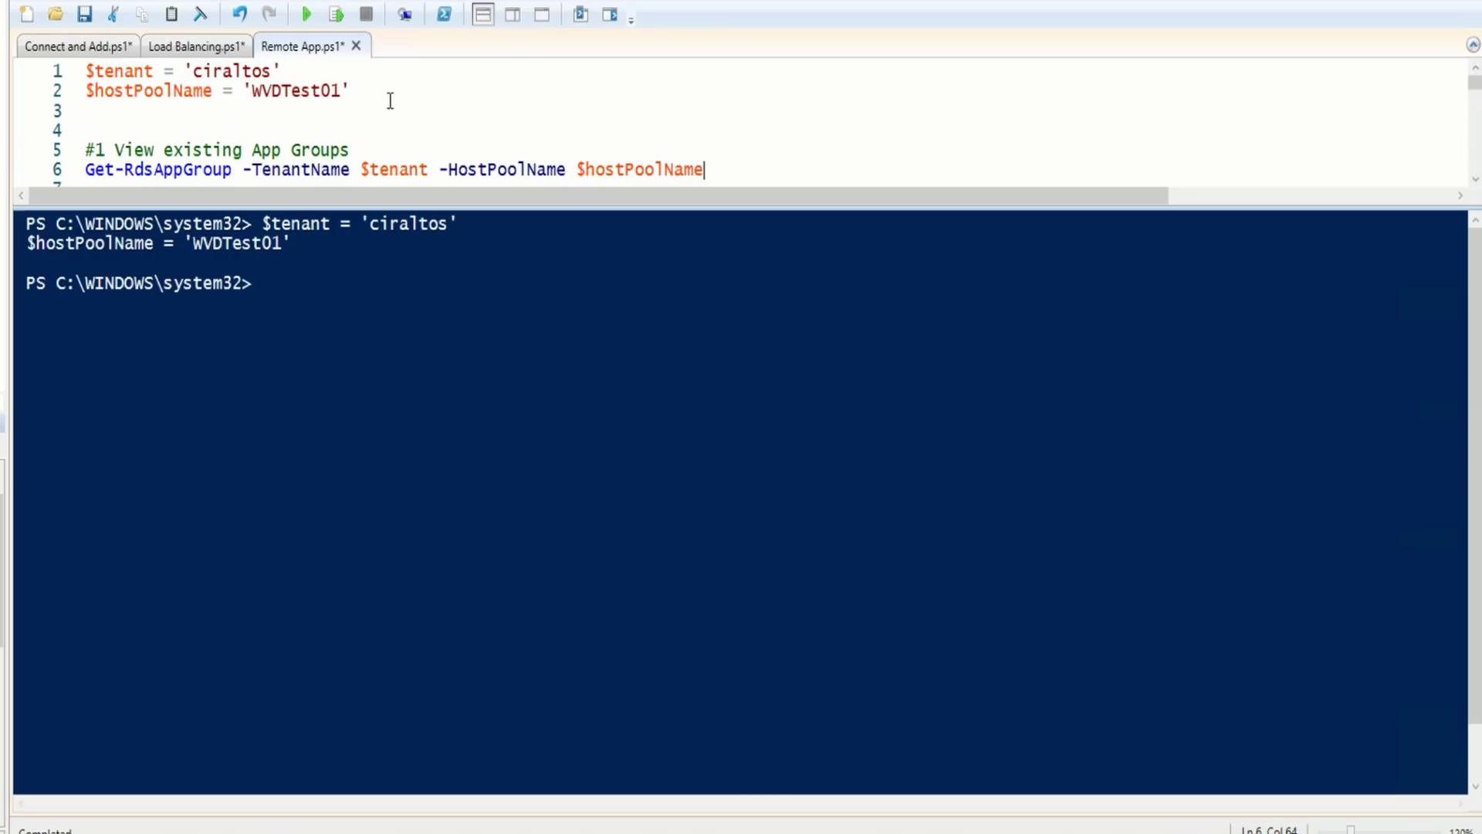
pyautogui.click(337, 14)
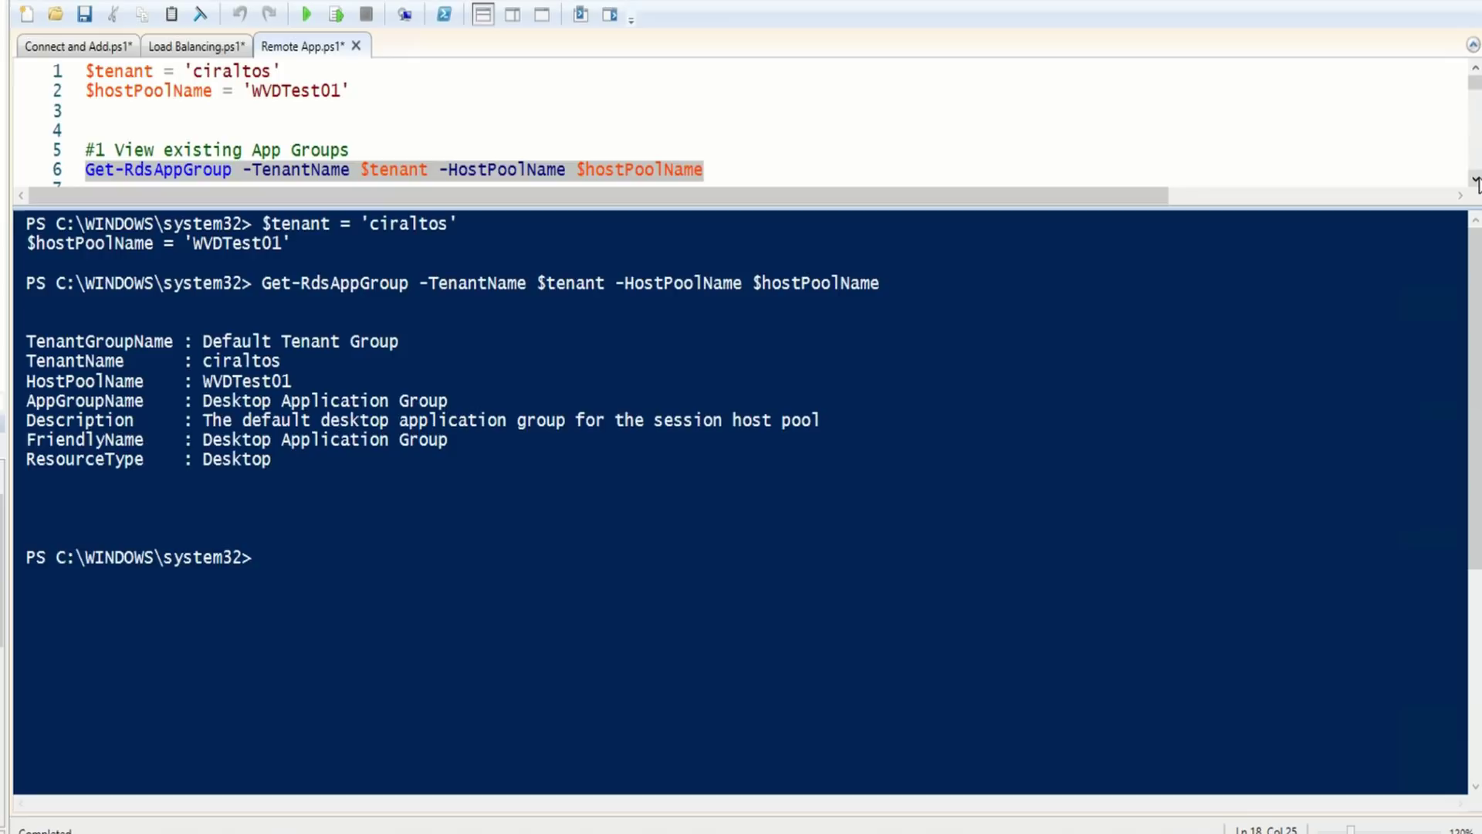
pyautogui.doubleClick(237, 459)
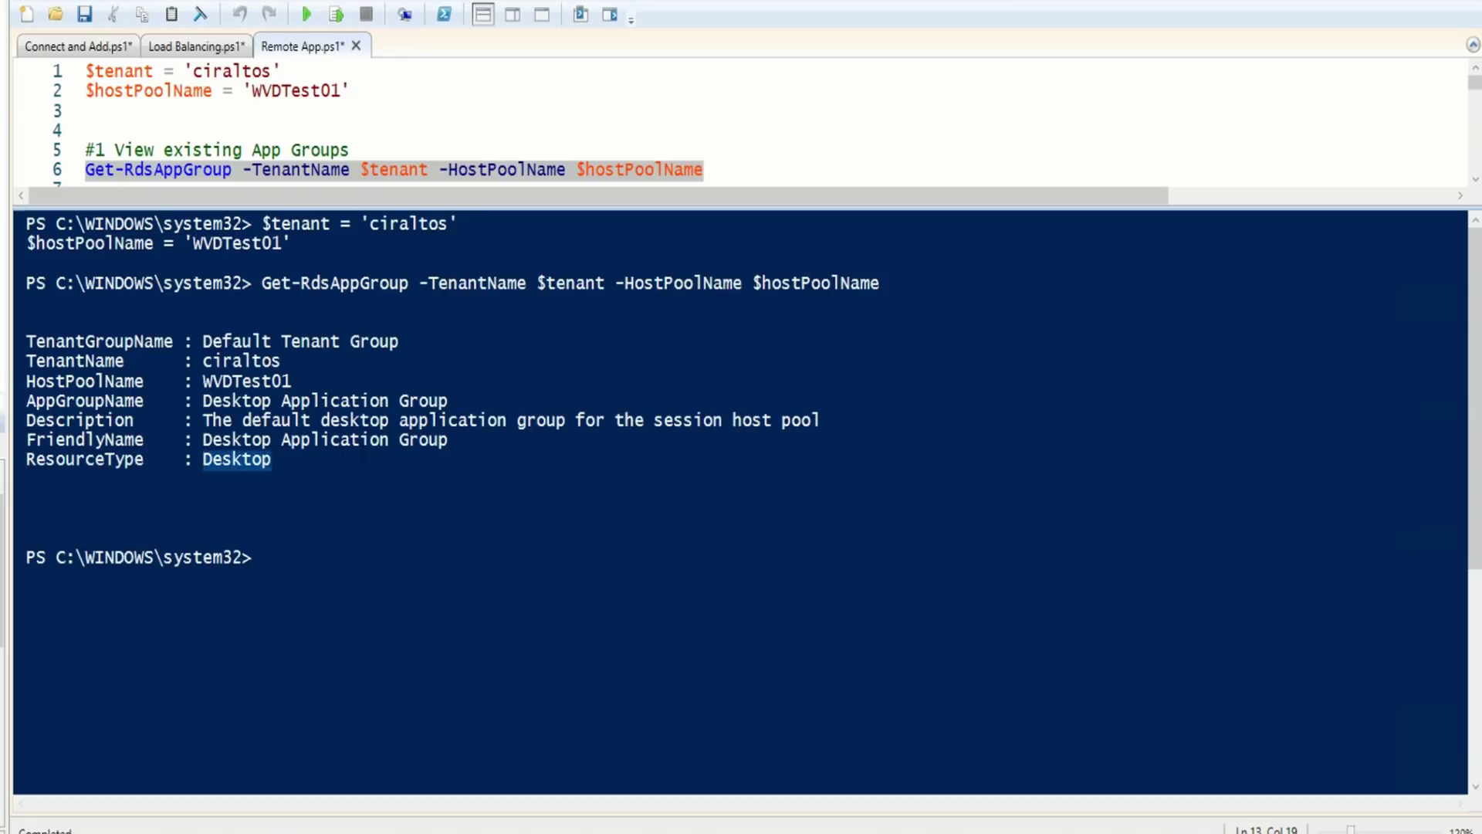
pyautogui.click(1474, 185)
pyautogui.click(1474, 186)
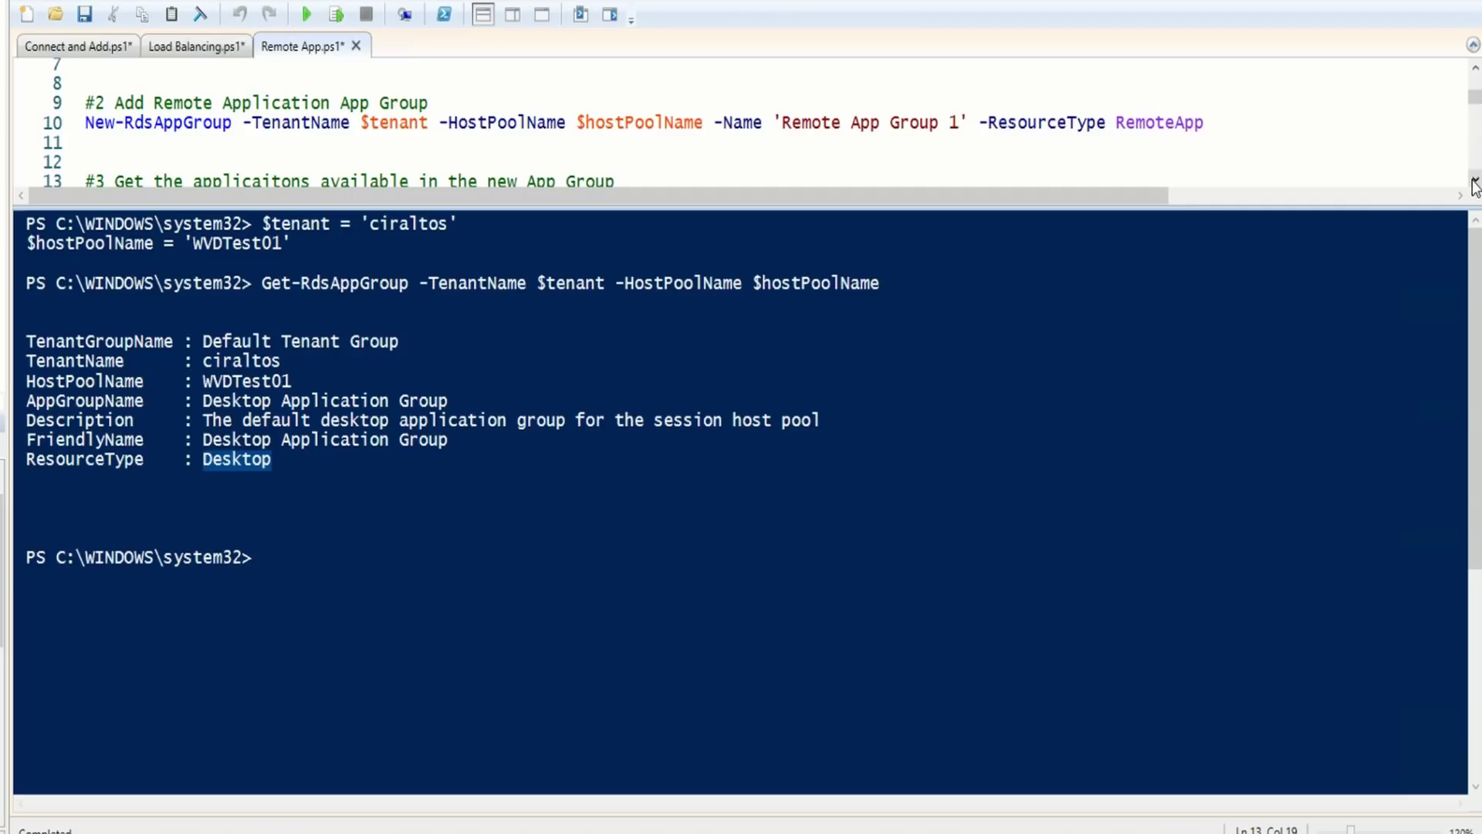
# Create Remote App Group 1 with New-RdsAppGroup using the RemoteApp resource type
pyautogui.click(639, 125)
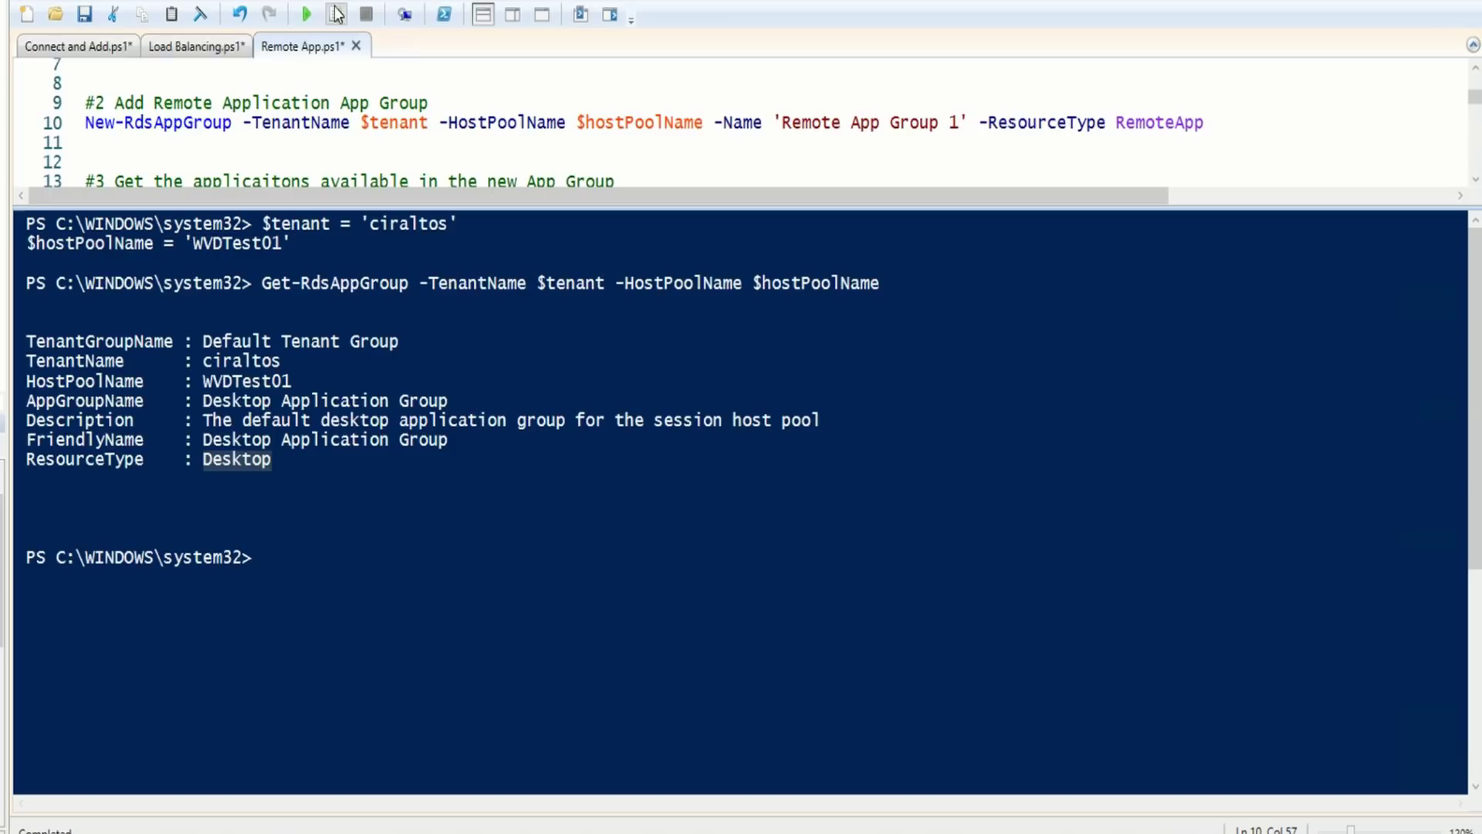
pyautogui.click(336, 14)
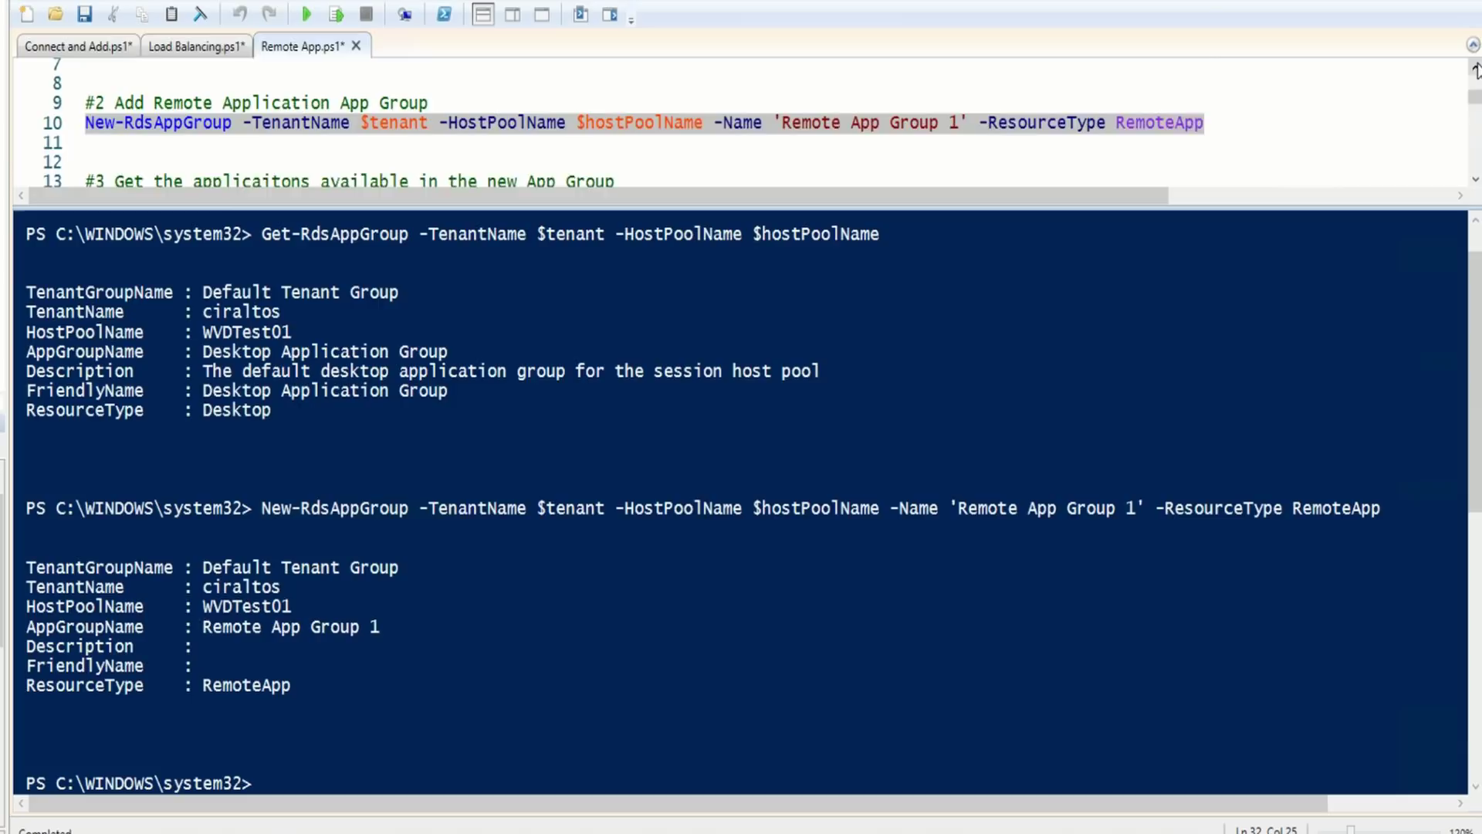
pyautogui.click(1475, 67)
# Rerun Get-RdsAppGroup to confirm Remote App Group 1 appears beside the Desktop Application Group
pyautogui.click(423, 84)
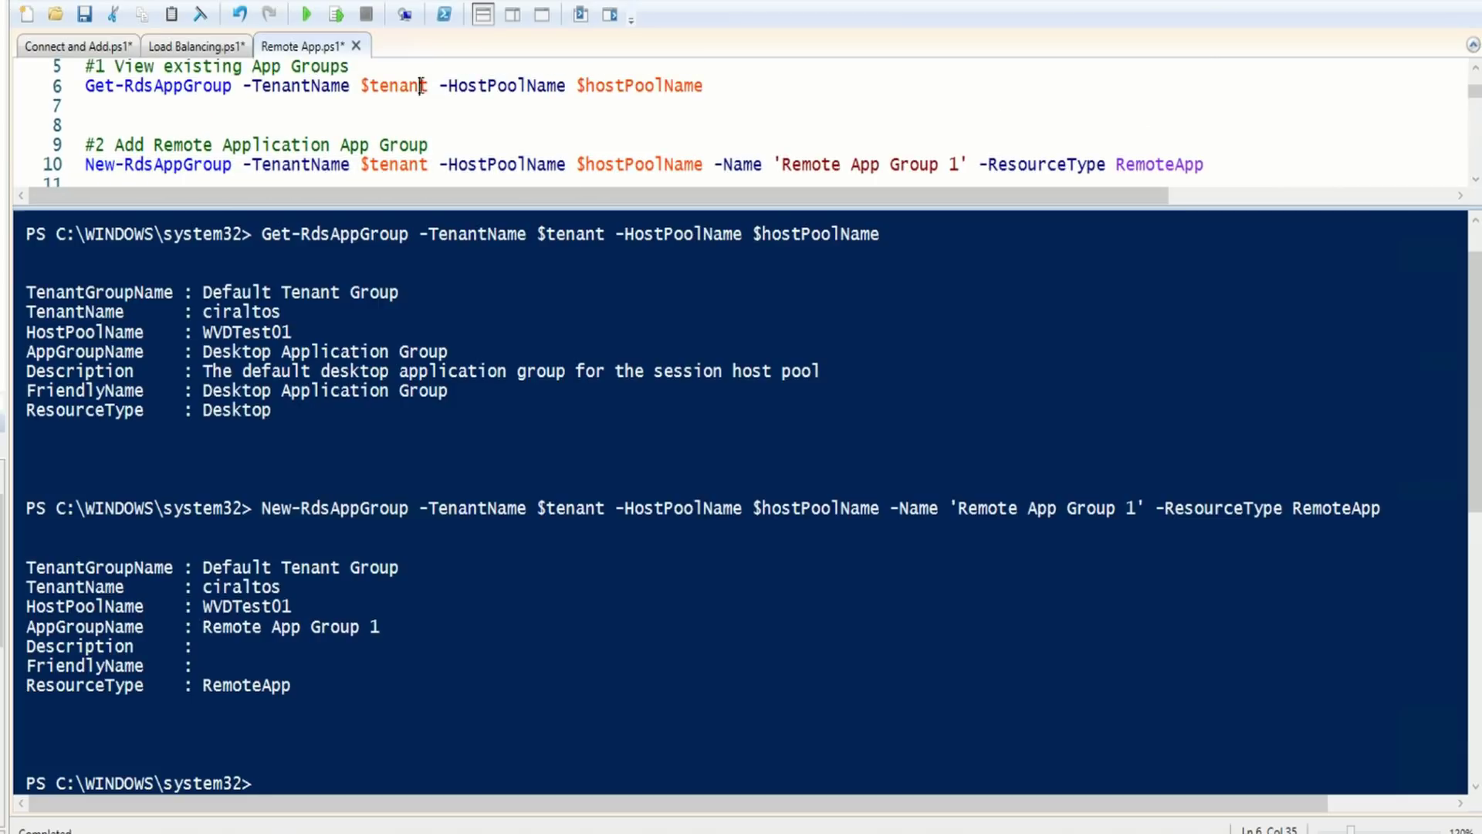
pyautogui.click(345, 24)
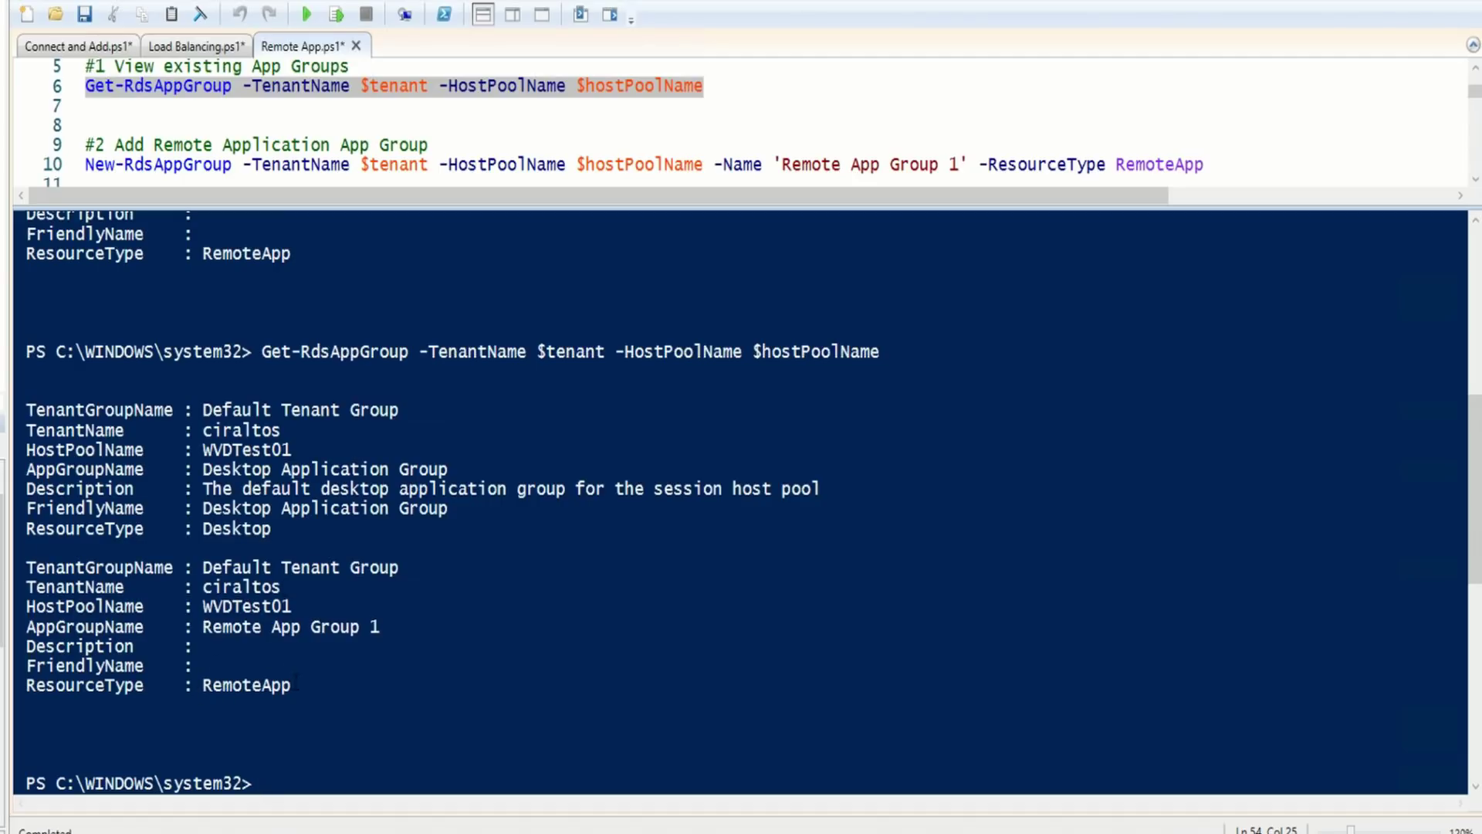
pyautogui.moveTo(292, 684); pyautogui.dragTo(206, 684)
pyautogui.click(1475, 186)
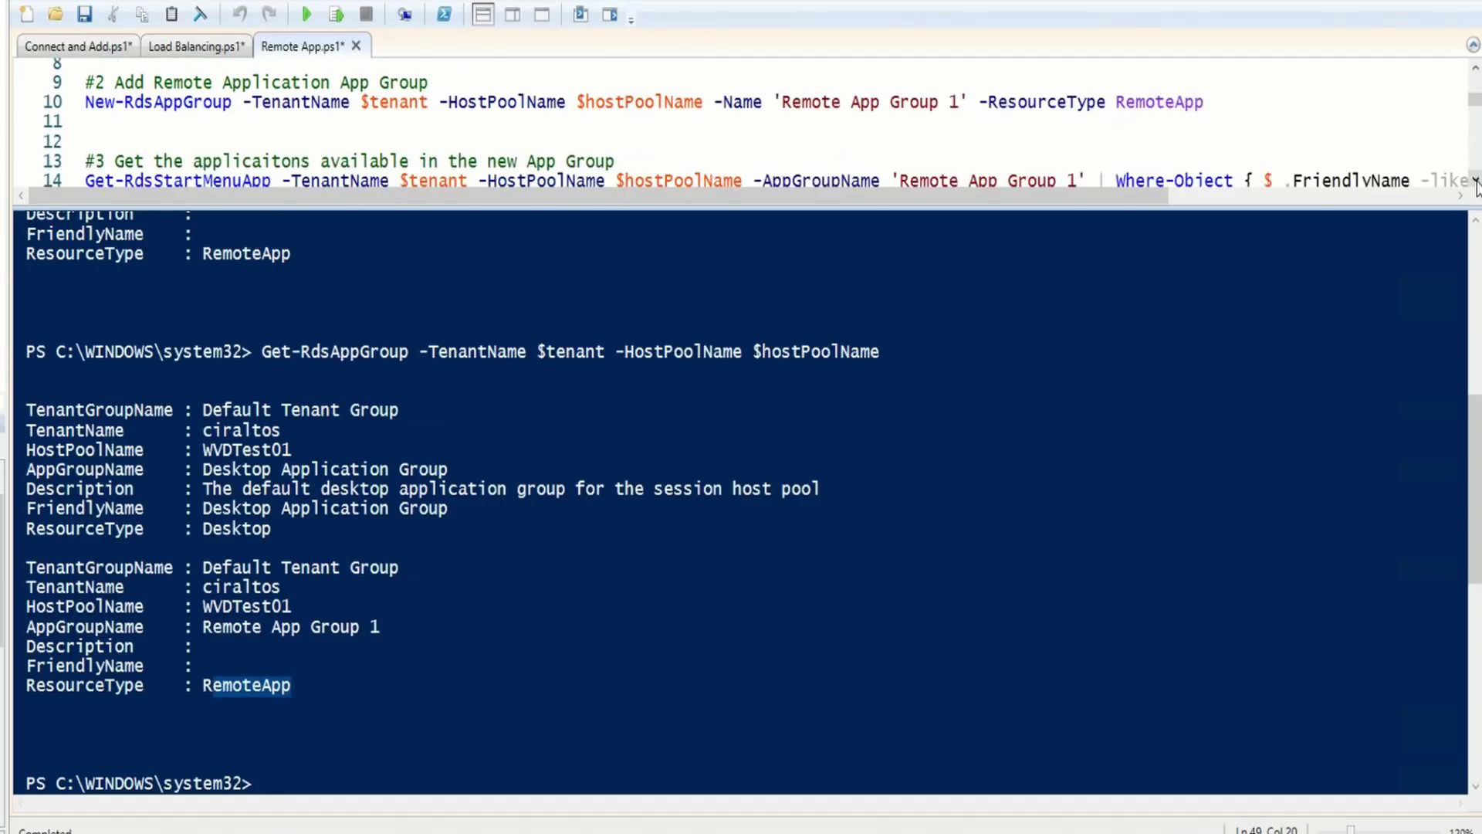
pyautogui.click(1475, 185)
pyautogui.click(1476, 186)
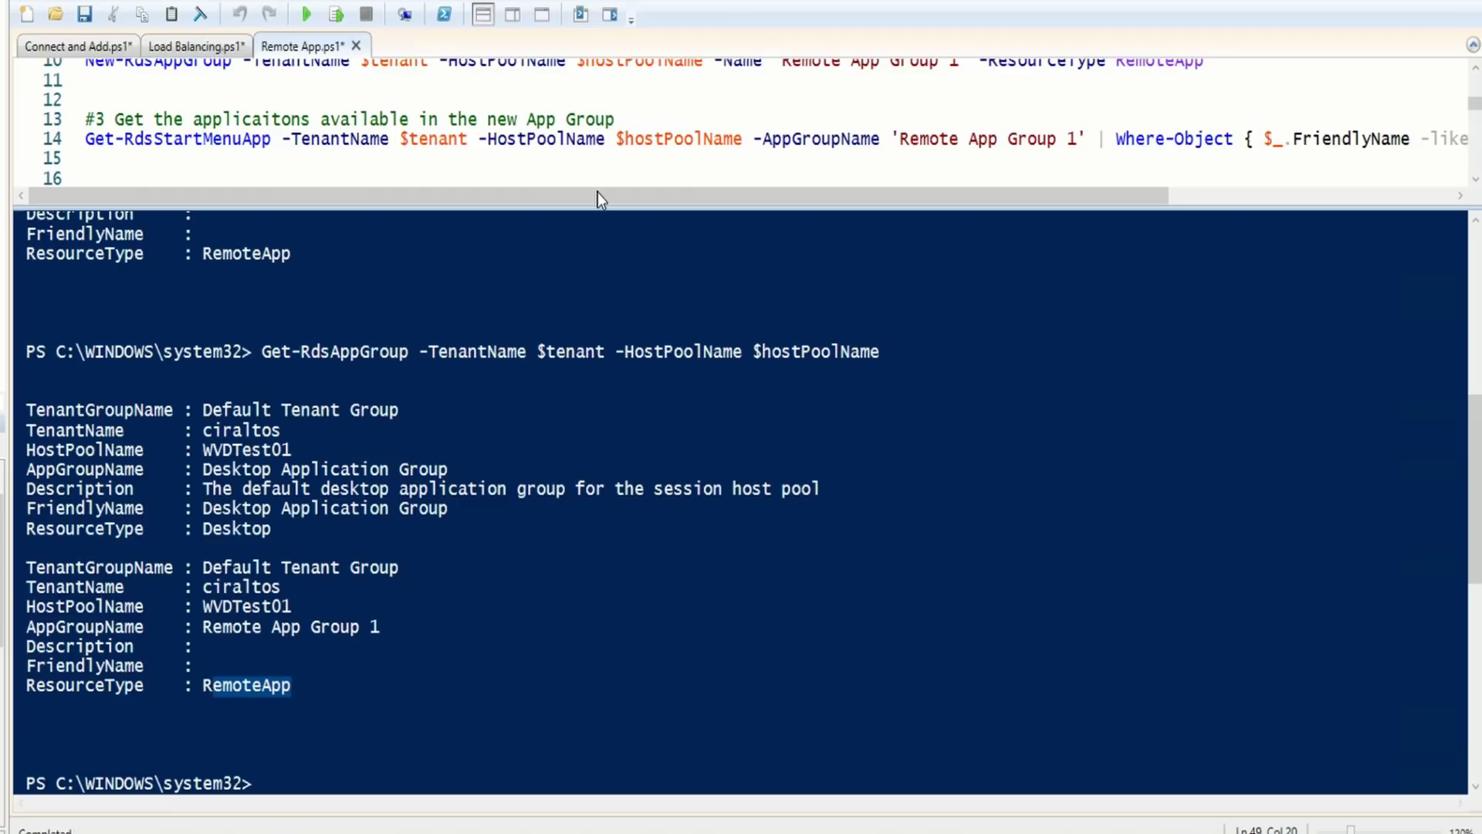
pyautogui.moveTo(599, 196); pyautogui.dragTo(765, 197)
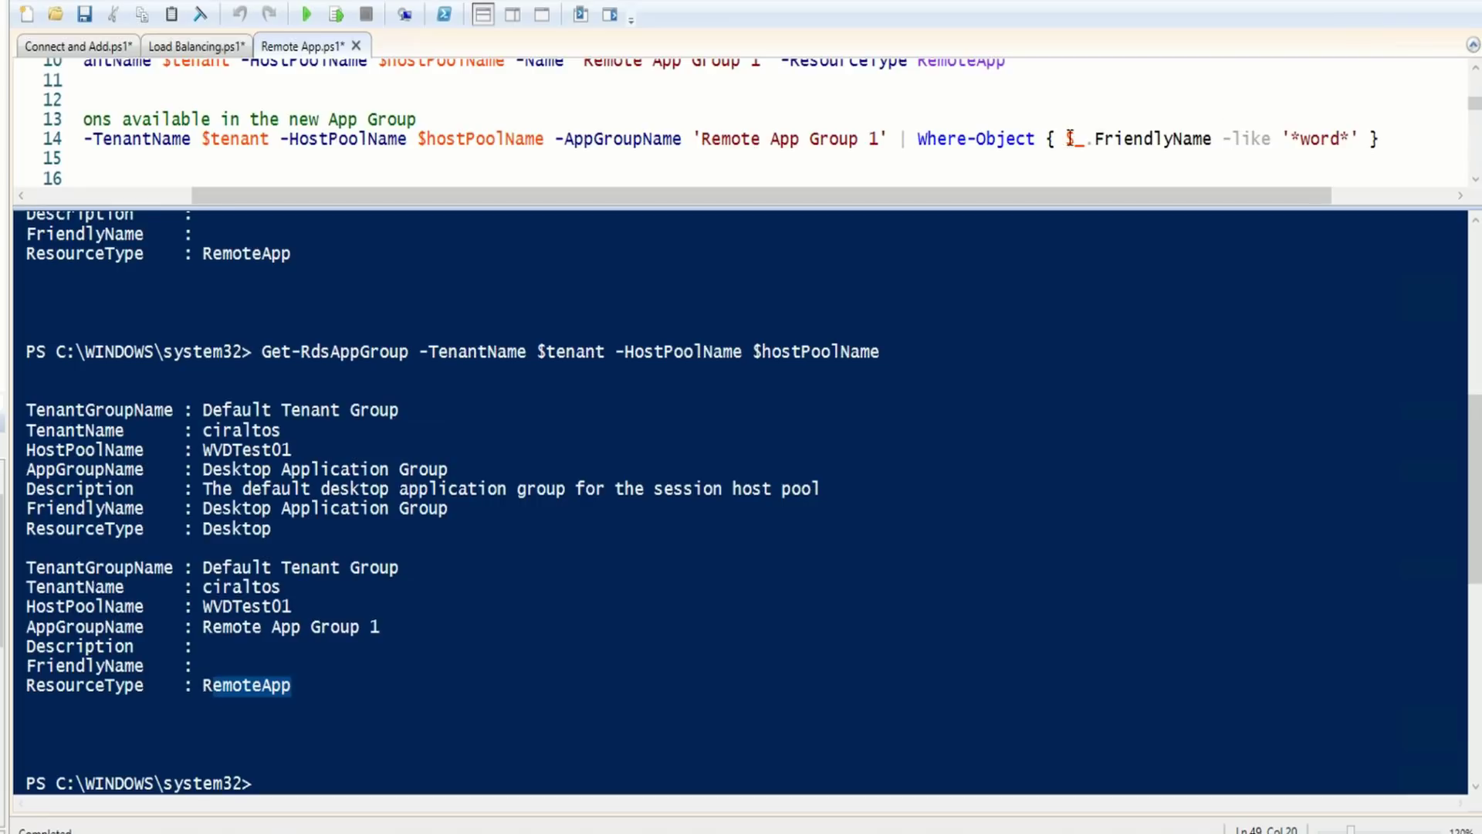
# Run Get-RdsStartMenuApp for Remote App Group 1 filtered on '*word*', returning WordPad
pyautogui.click(742, 139)
pyautogui.click(337, 14)
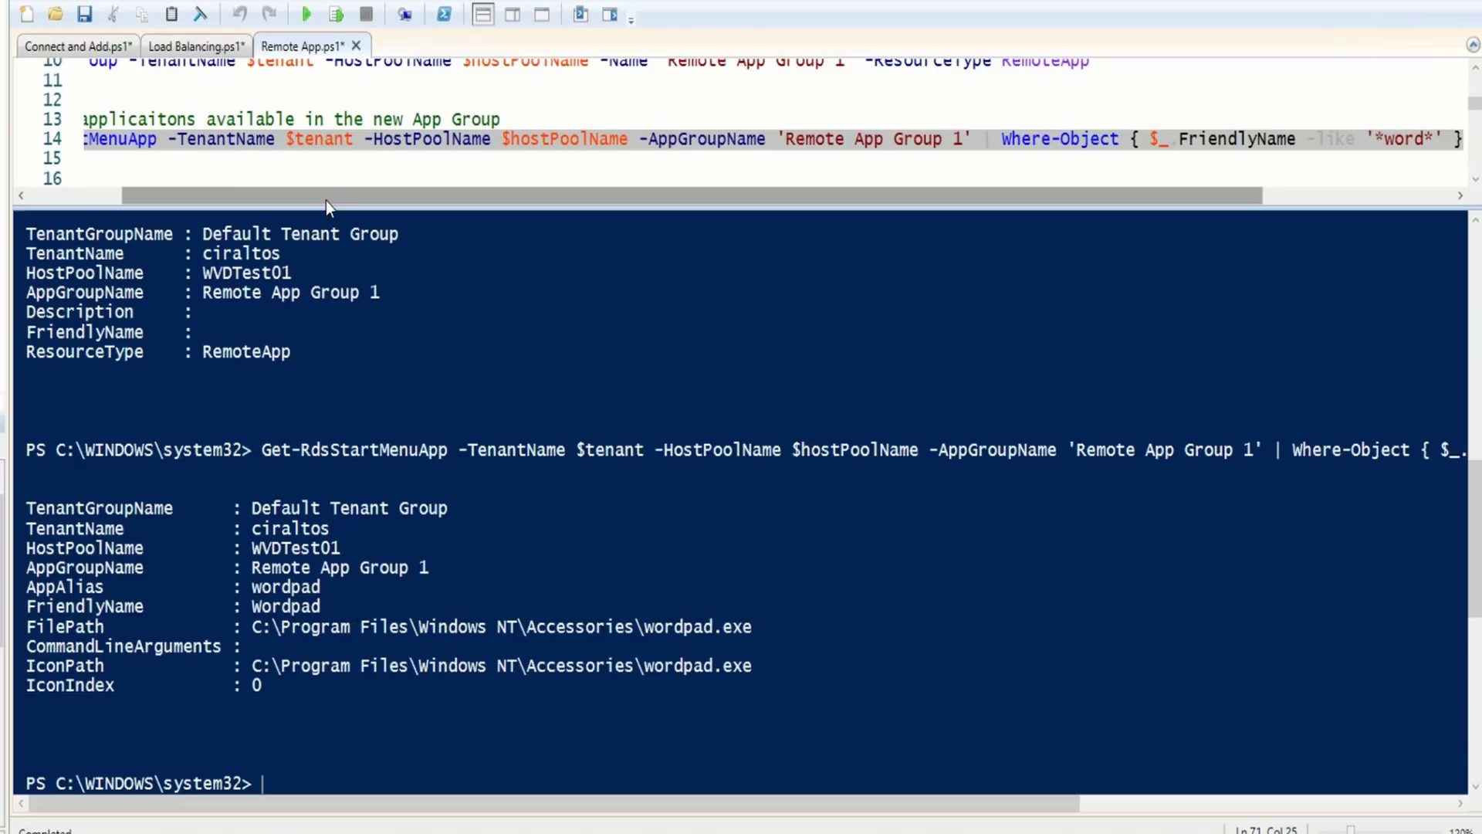
pyautogui.moveTo(331, 196); pyautogui.dragTo(182, 199)
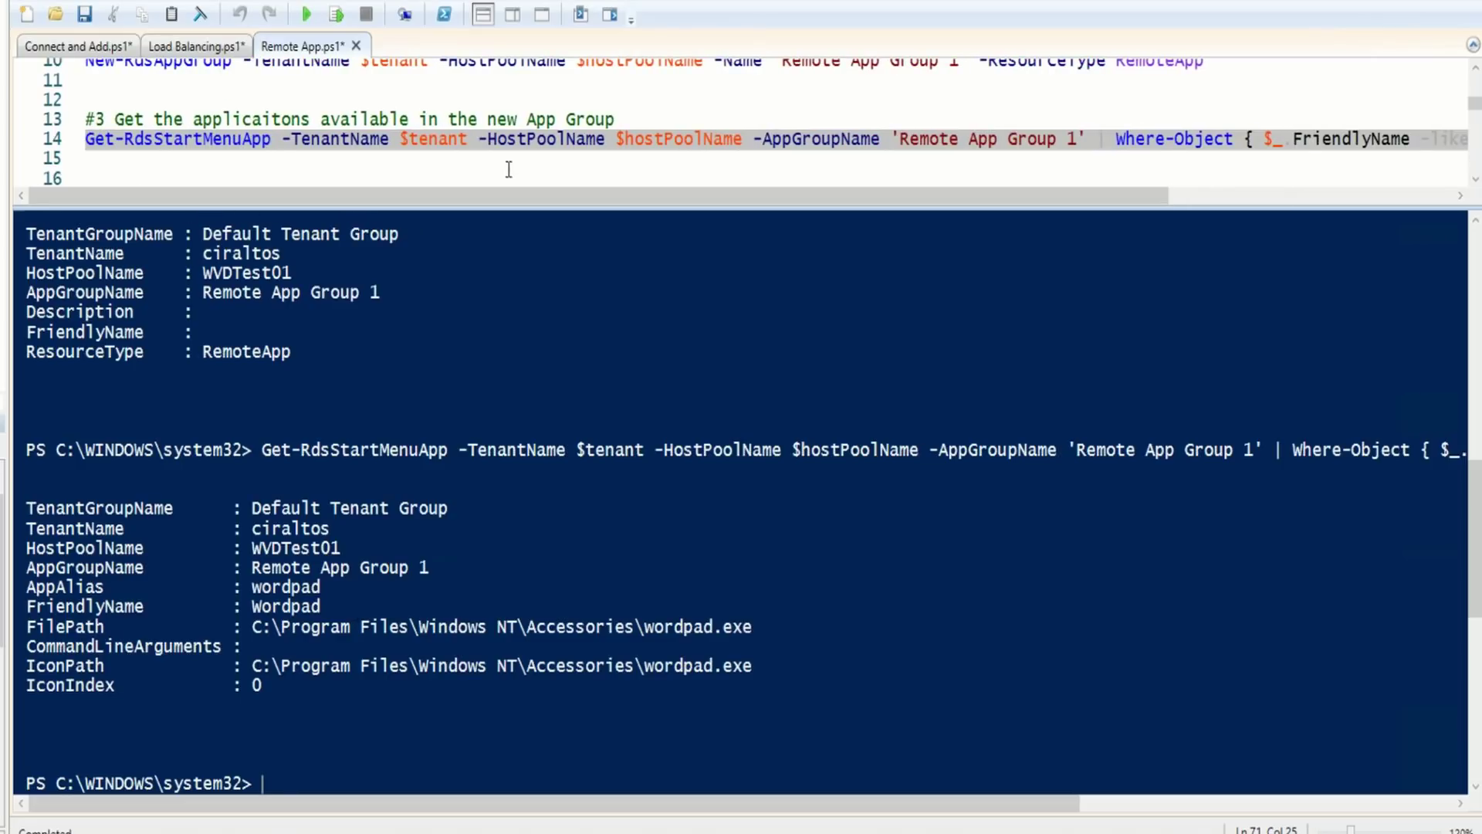
pyautogui.click(1475, 185)
pyautogui.click(1475, 185)
pyautogui.click(1475, 186)
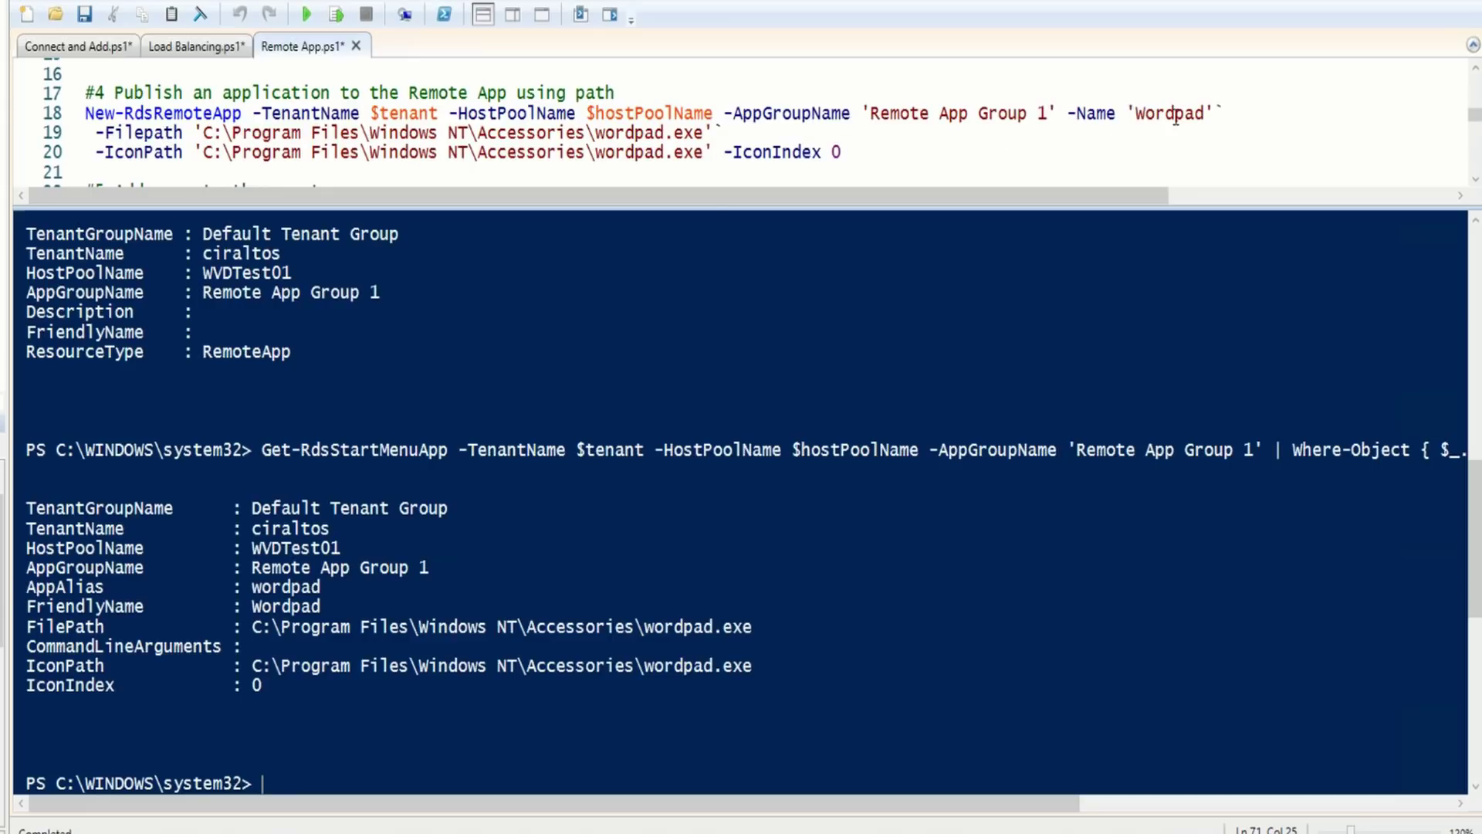
# Run the New-RdsRemoteApp command on lines 18-20 to publish WordPad to Remote App Group 1
pyautogui.moveTo(841, 152)
pyautogui.mouseDown()
pyautogui.moveTo(183, 133)
pyautogui.moveTo(85, 113)
pyautogui.mouseUp()
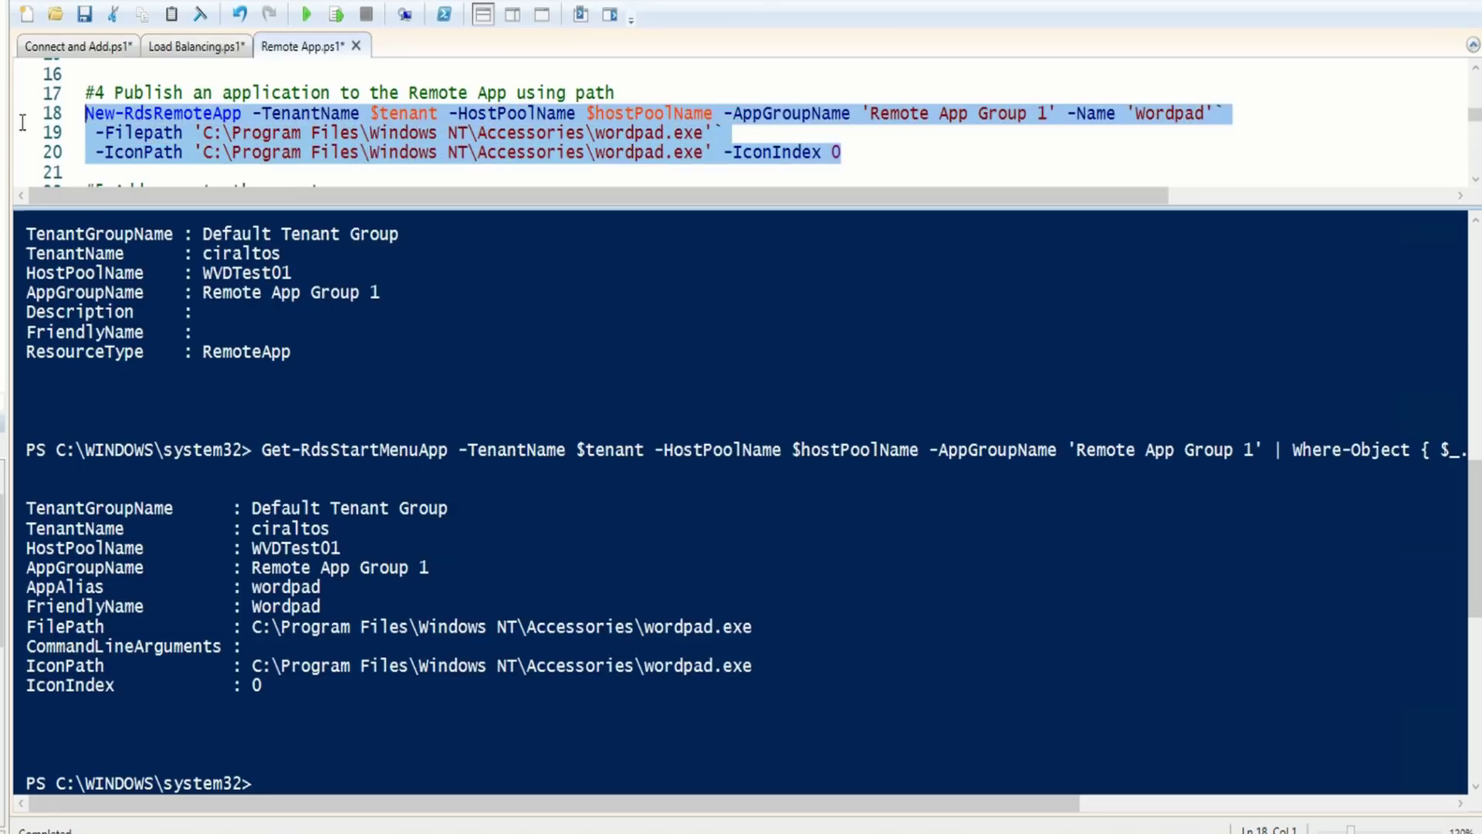
pyautogui.click(340, 13)
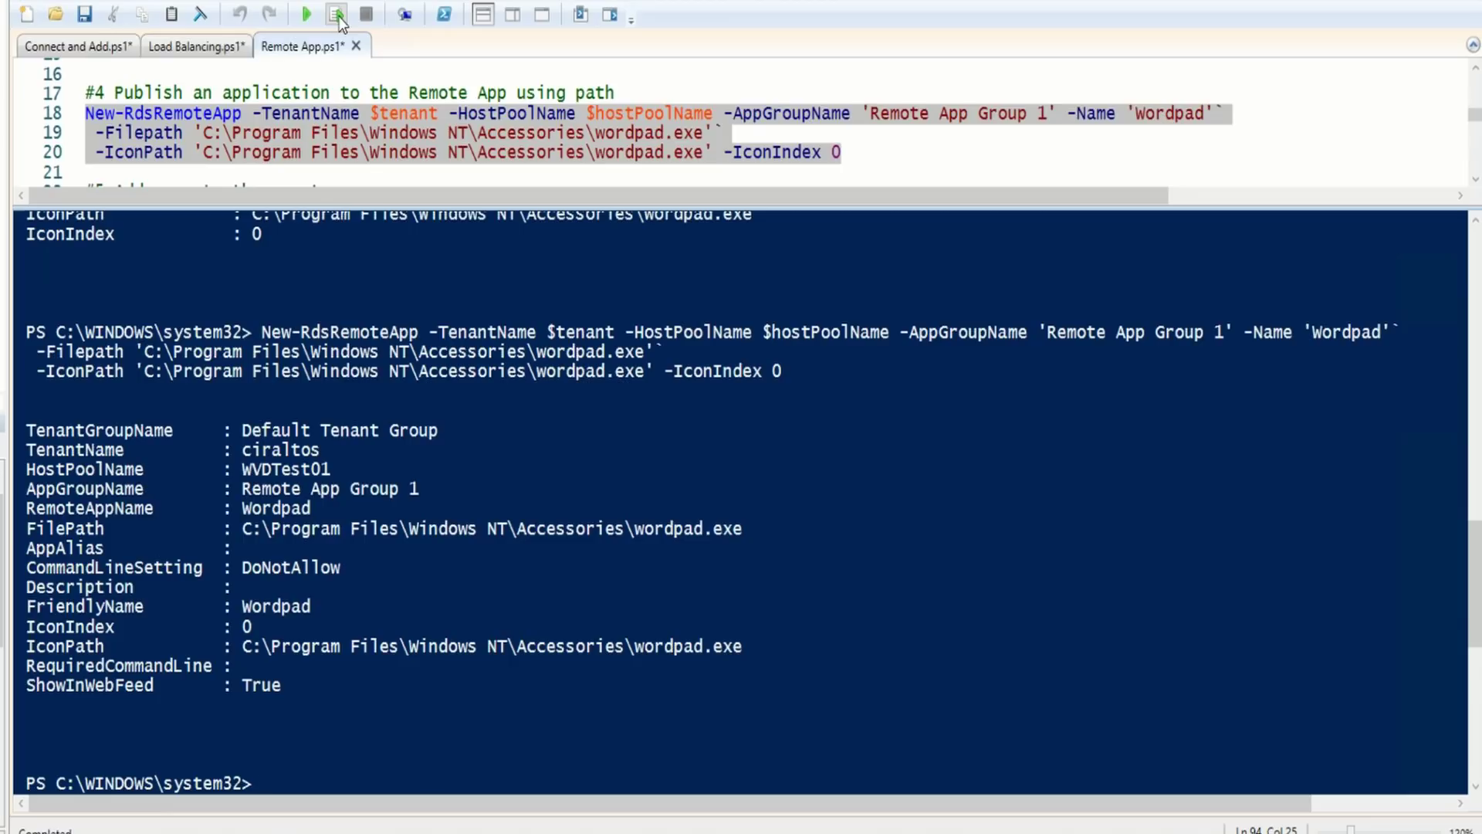
pyautogui.click(1475, 184)
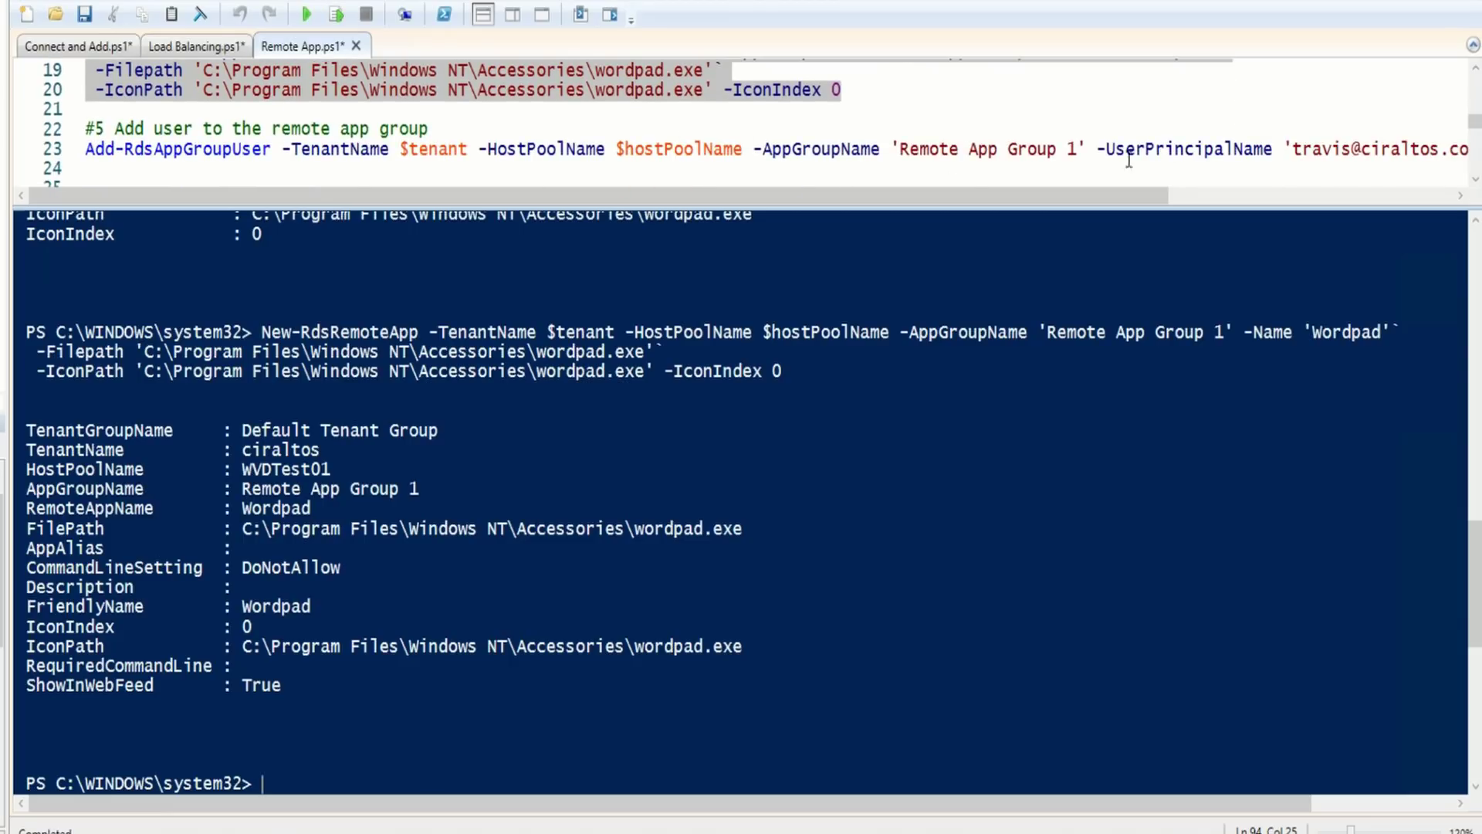
# Attempt Add-RdsAppGroupUser for Remote App Group 1, then remove the user from Desktop Application Group
pyautogui.click(1059, 148)
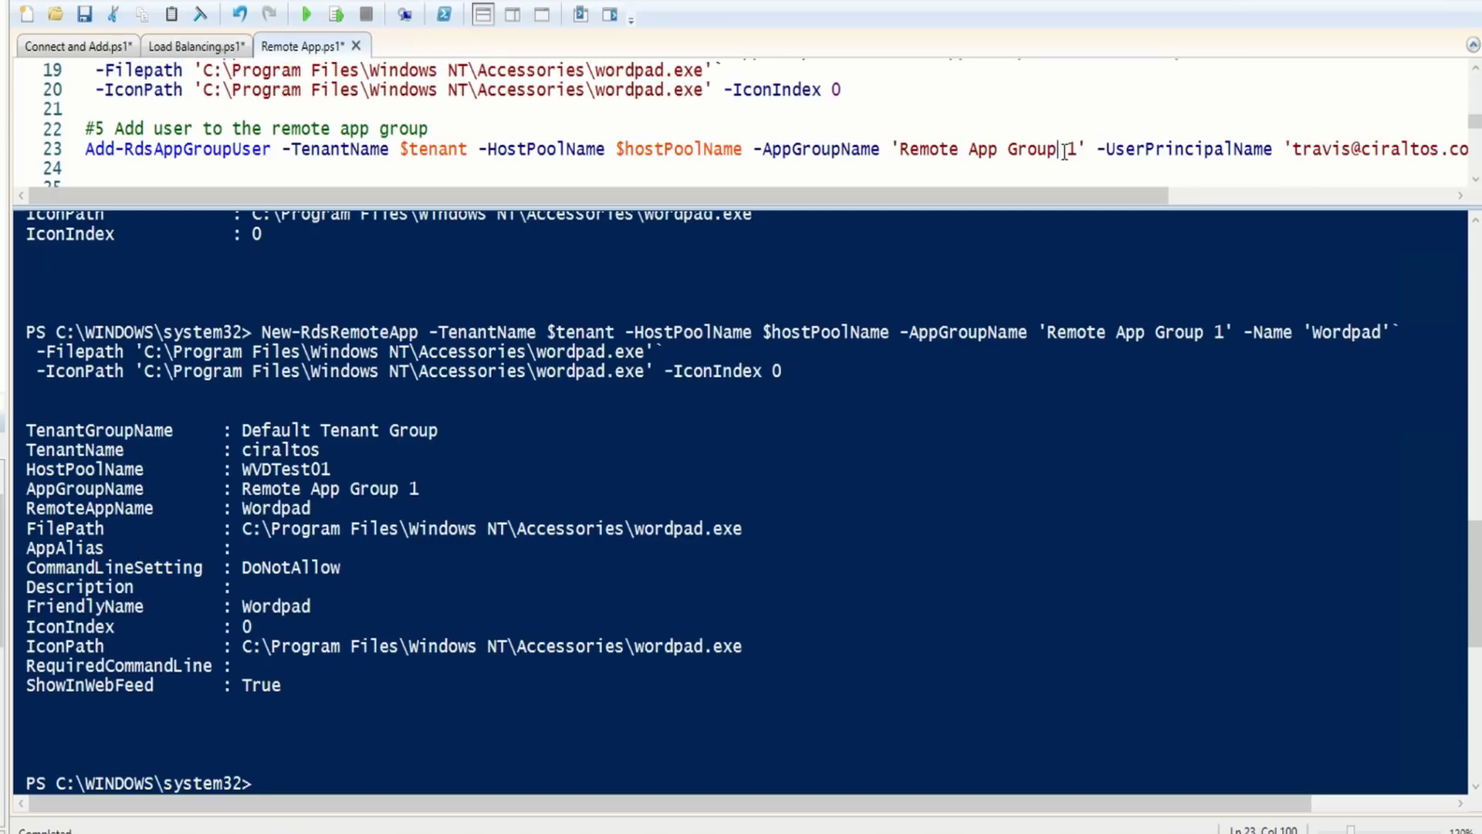
pyautogui.click(344, 21)
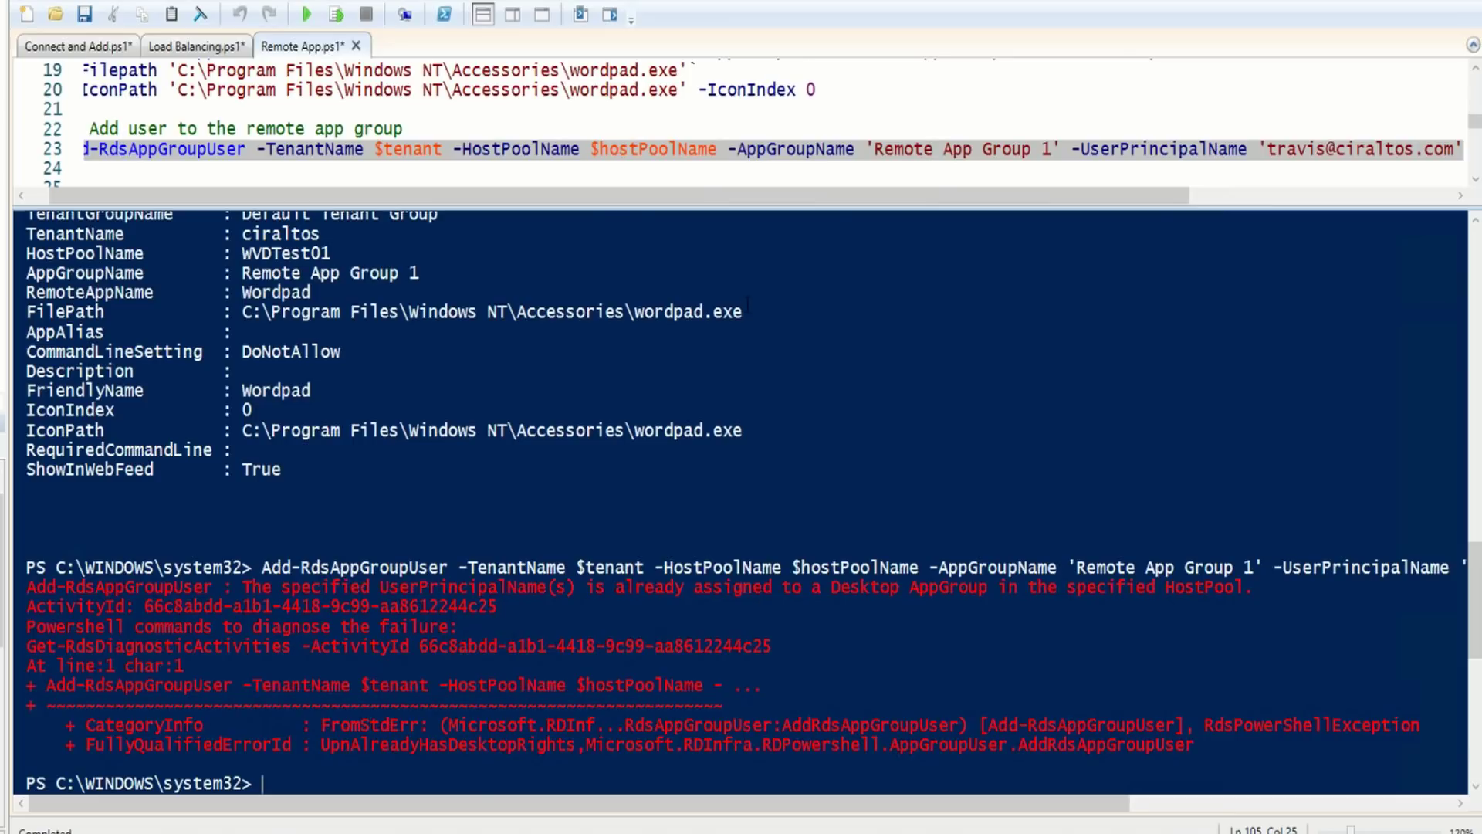
pyautogui.hscroll(-2, 461, 190)
pyautogui.scroll(-4, 461, 140)
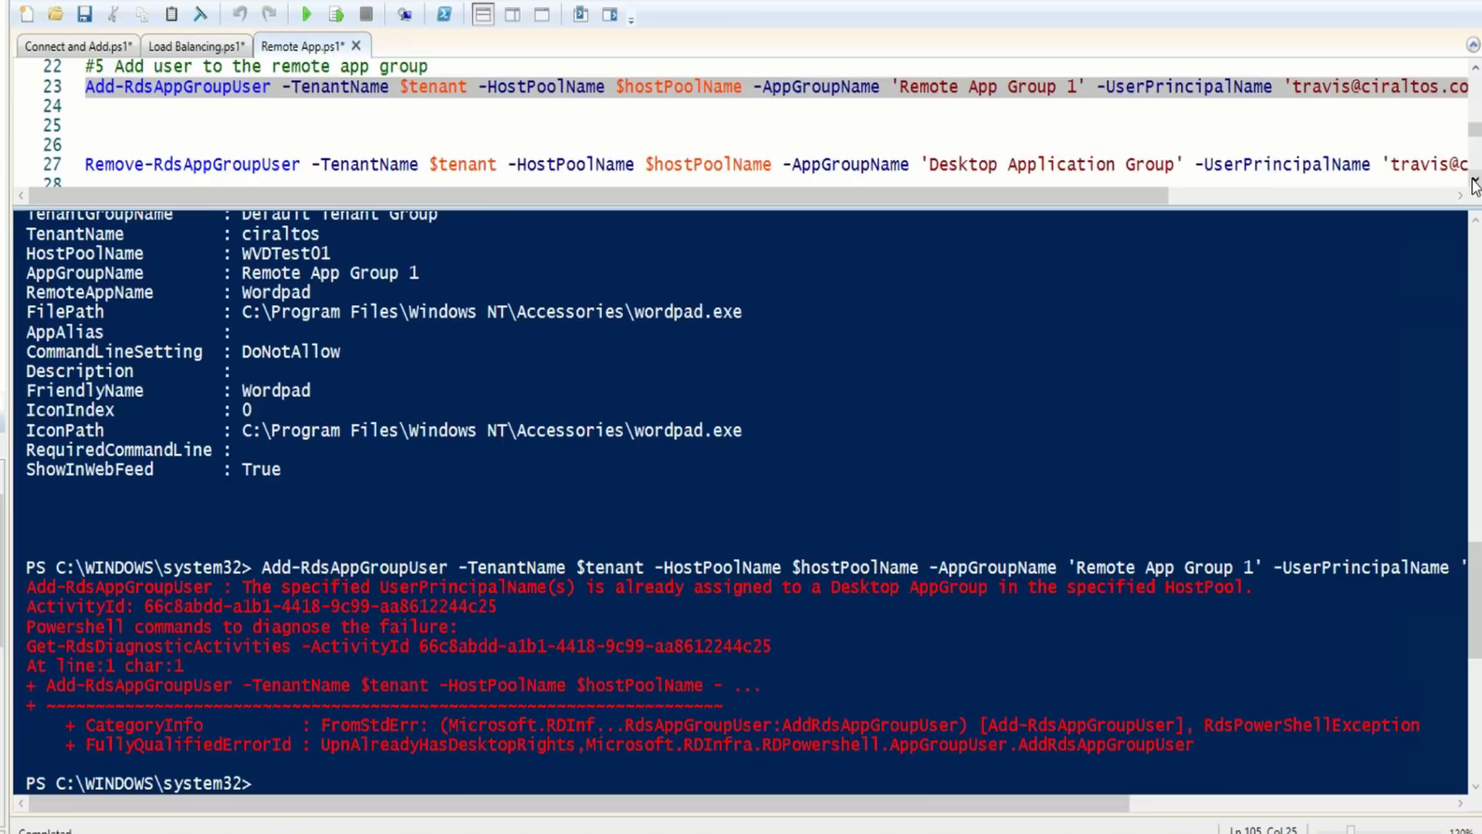
pyautogui.click(695, 142)
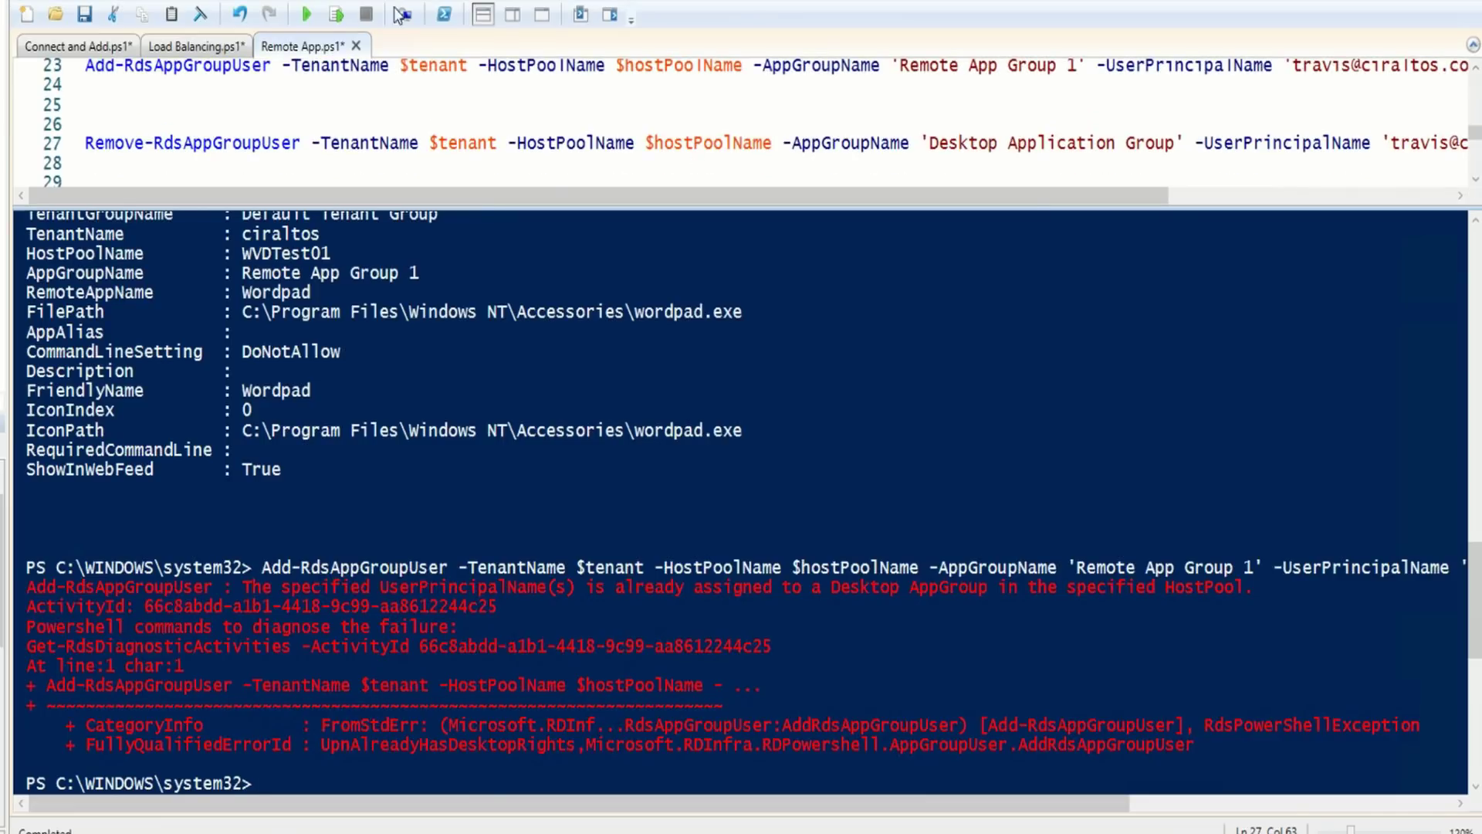
pyautogui.click(336, 16)
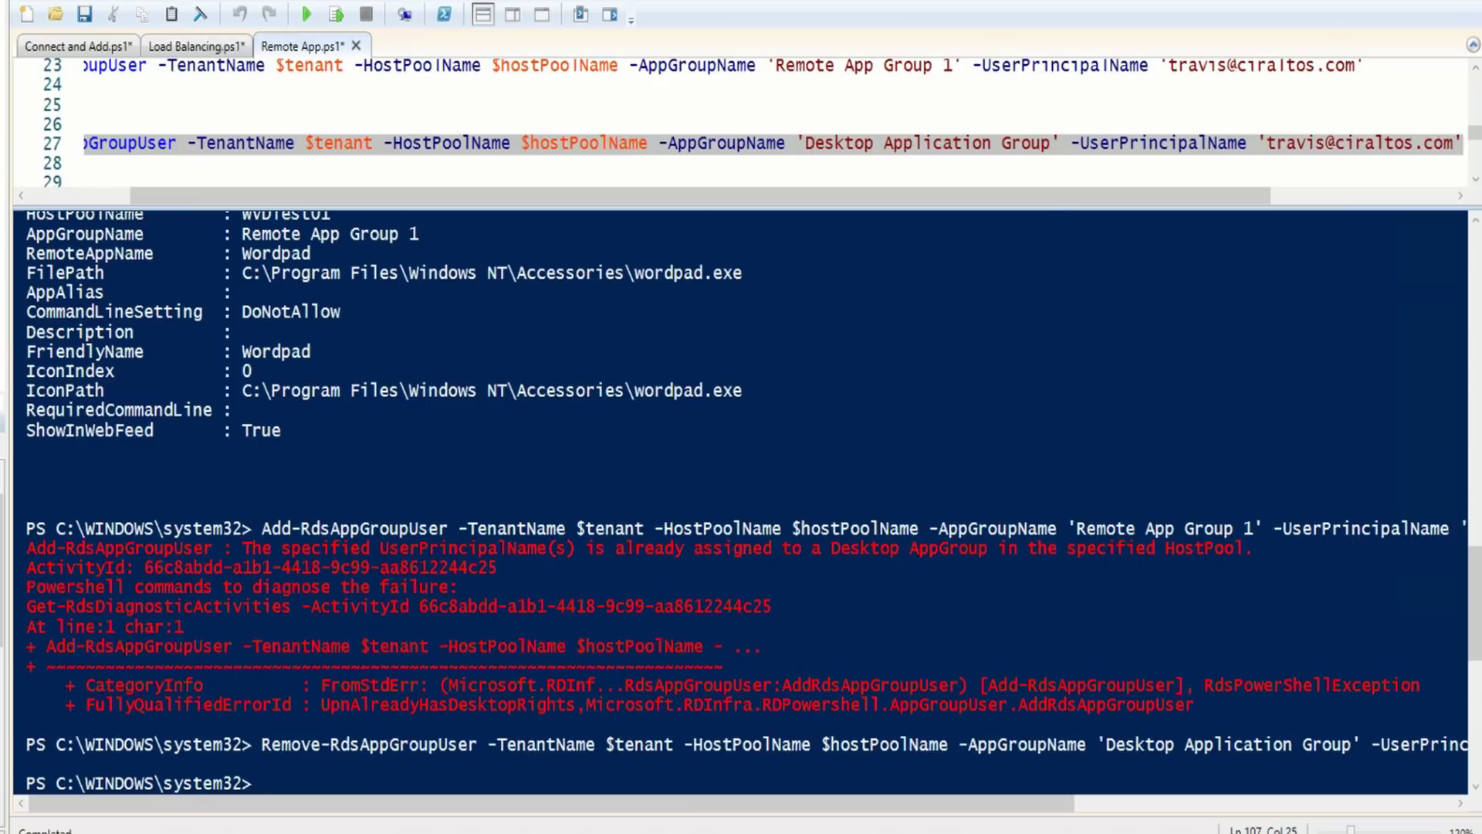
# View the Ciraltos feed details in Remote Desktop (0 apps, 1 desktop) and update the feed
pyautogui.hotkey('alt', 'Tab')
pyautogui.click(1015, 119)
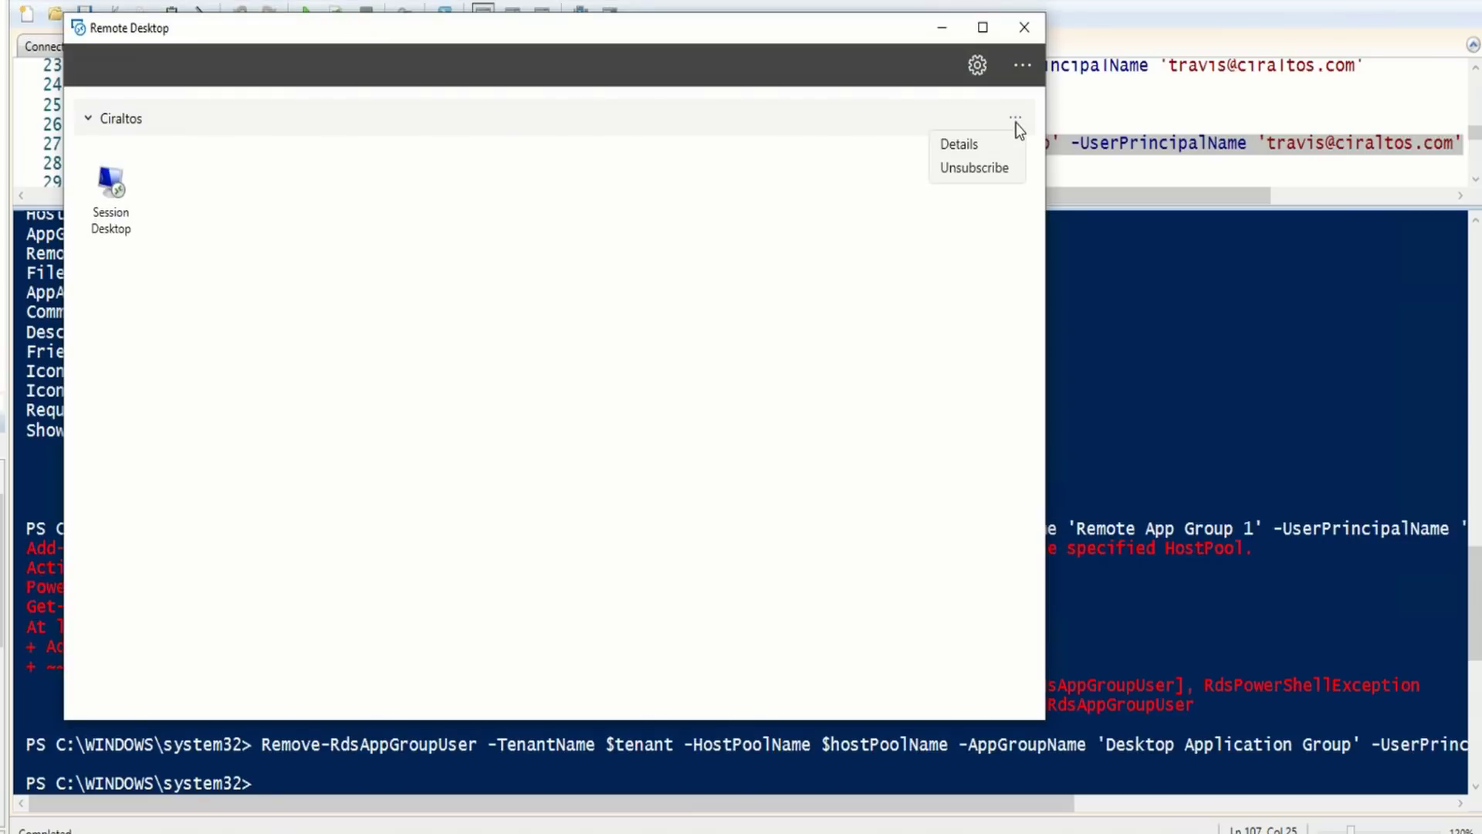
pyautogui.click(961, 145)
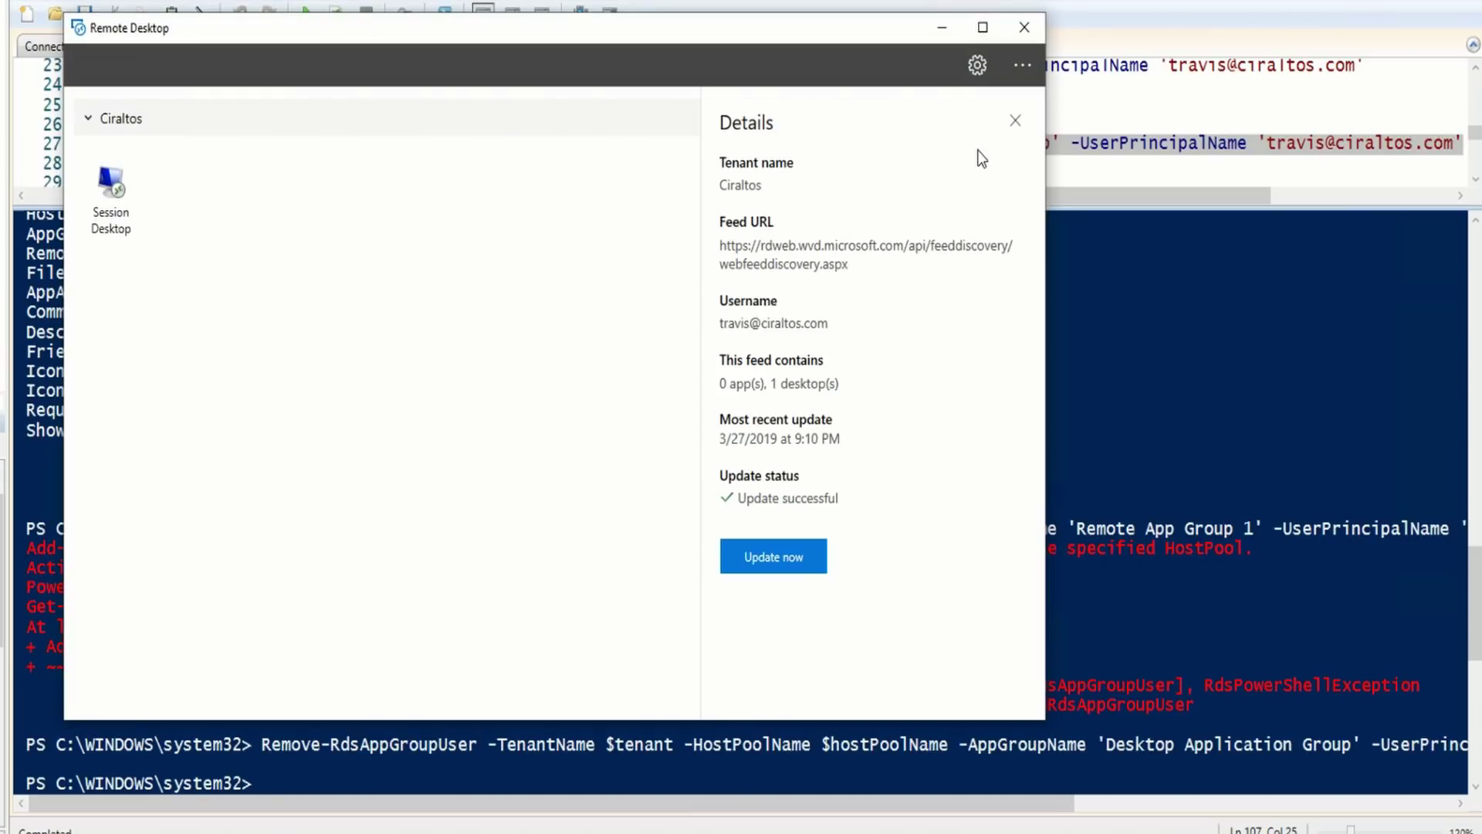
pyautogui.click(777, 556)
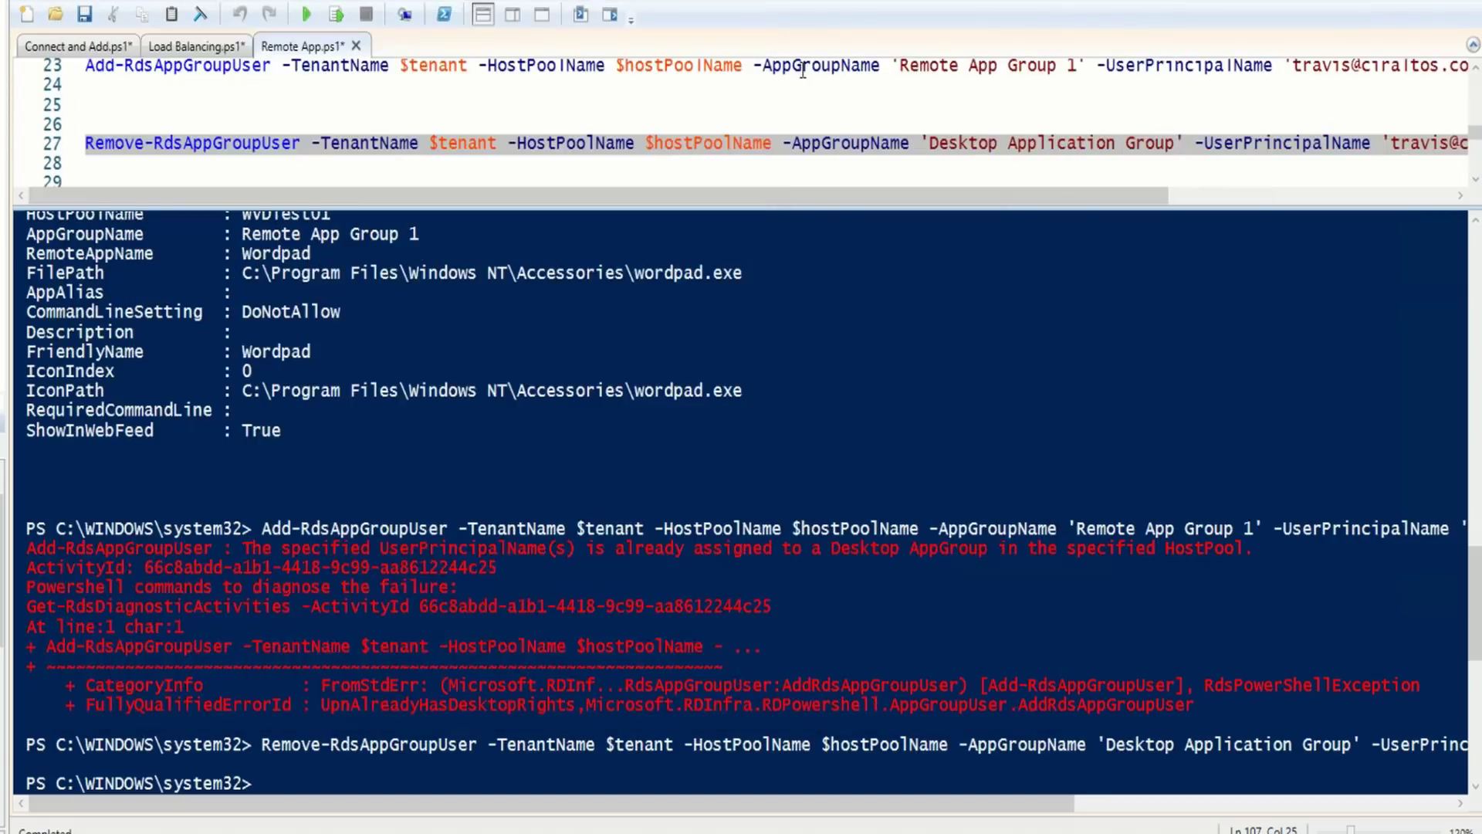
# Rerun Add-RdsAppGroupUser on line 23 for Remote App Group 1, now completing without error
pyautogui.click(802, 68)
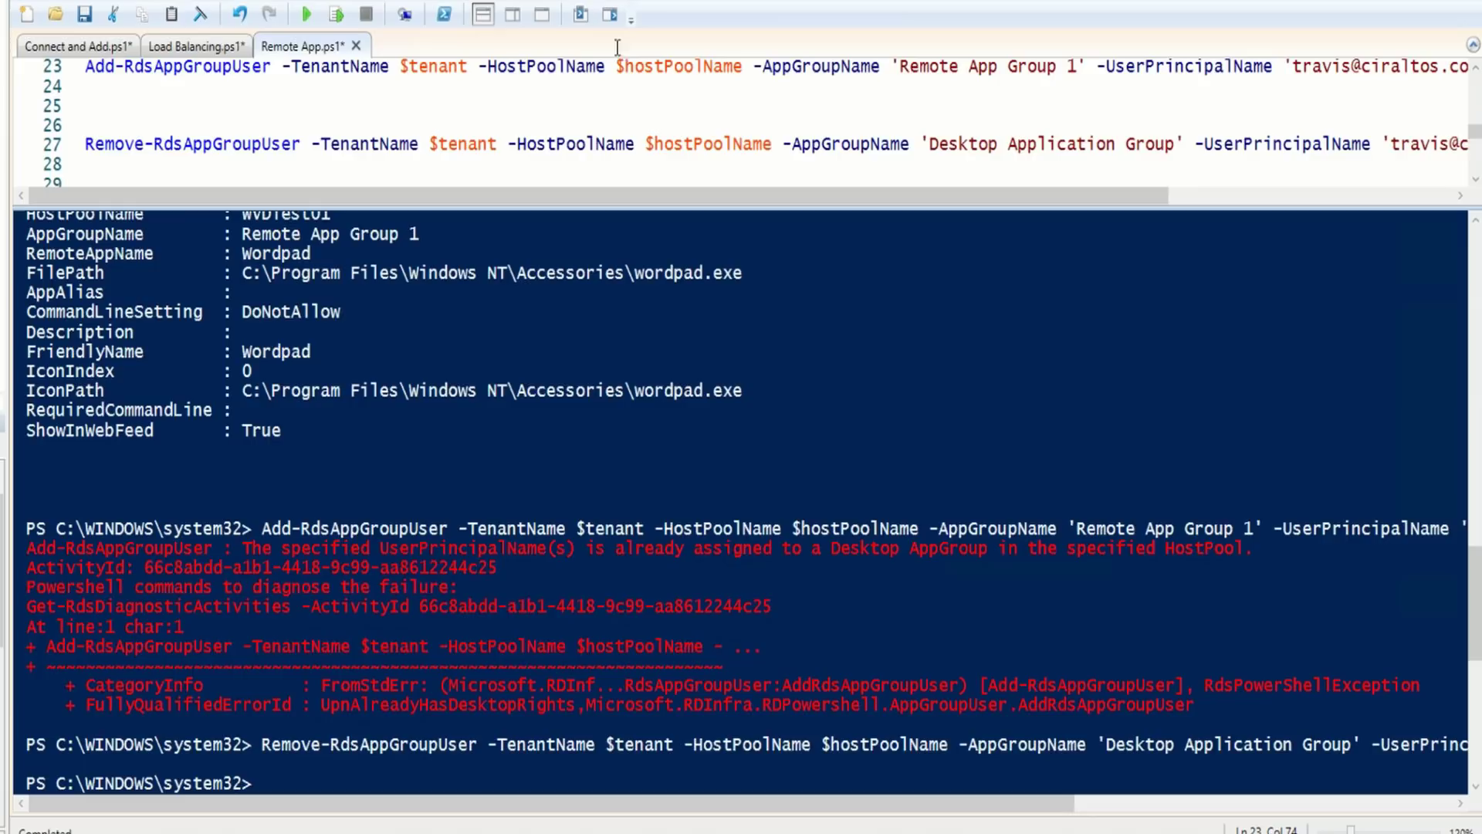
pyautogui.click(340, 15)
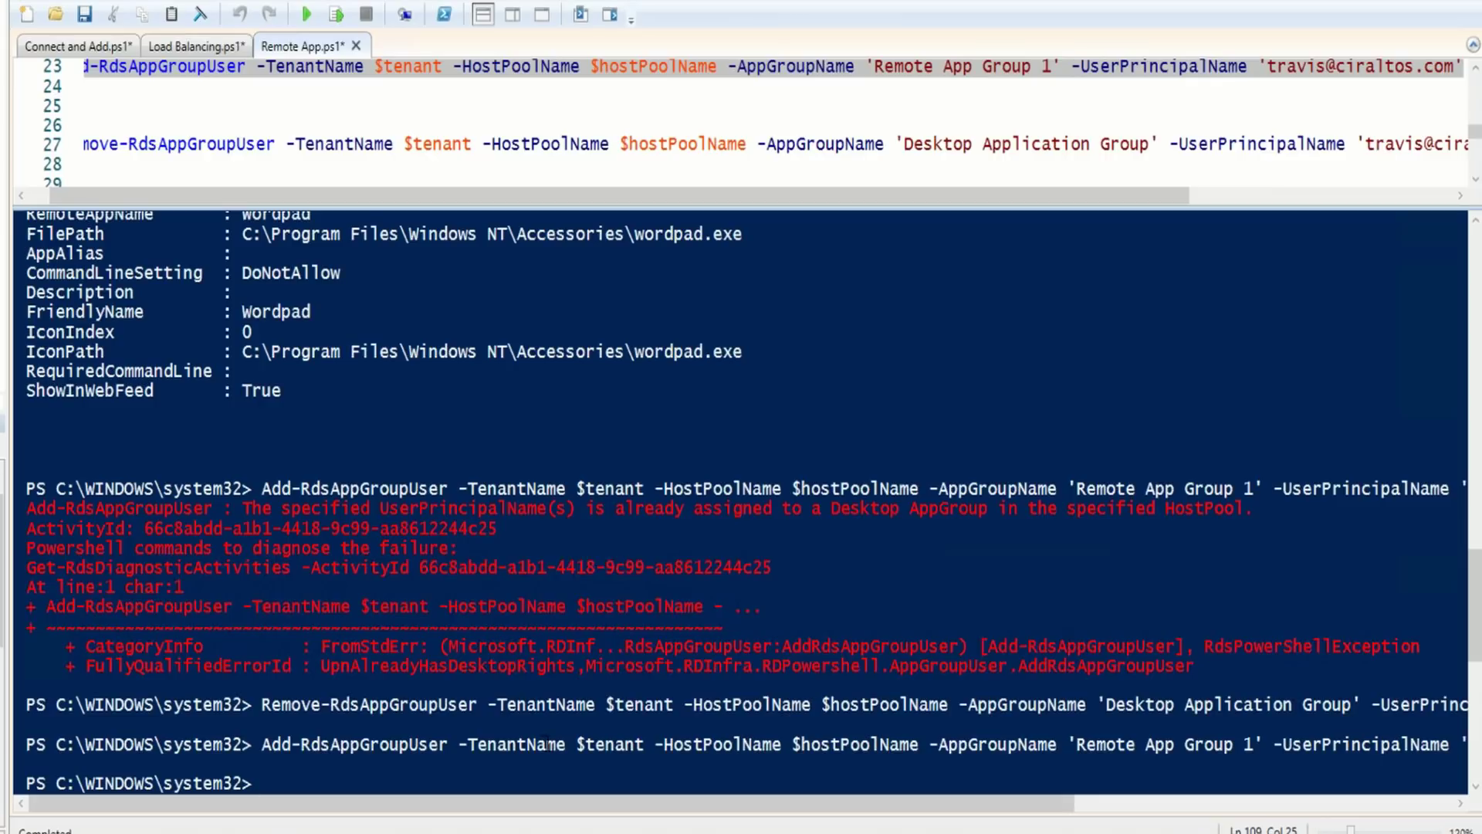
# Bring Remote Desktop forward and choose Close from its extra options menu
pyautogui.click(652, 776)
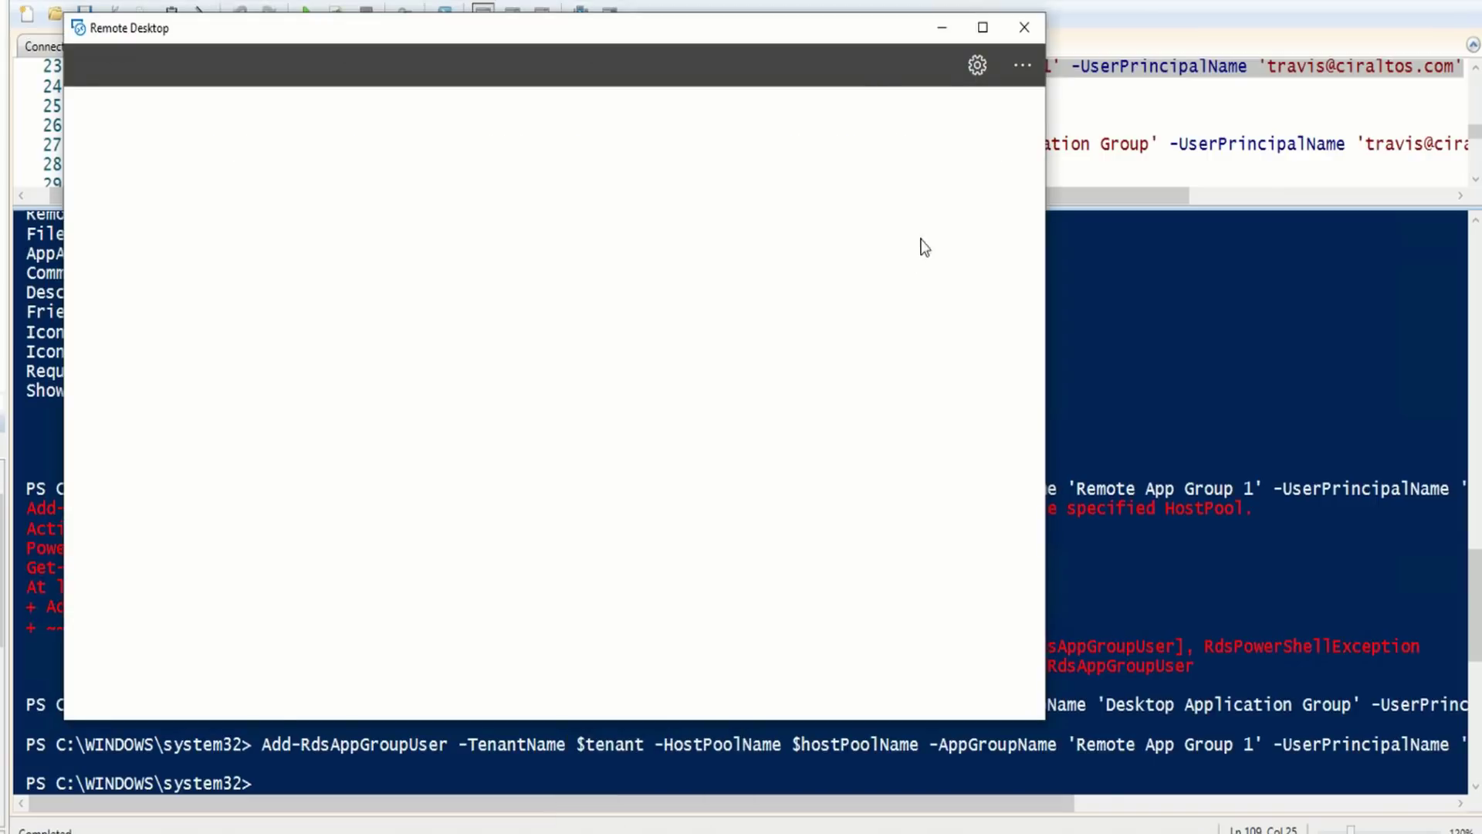
pyautogui.click(1027, 67)
pyautogui.click(1024, 67)
pyautogui.click(981, 146)
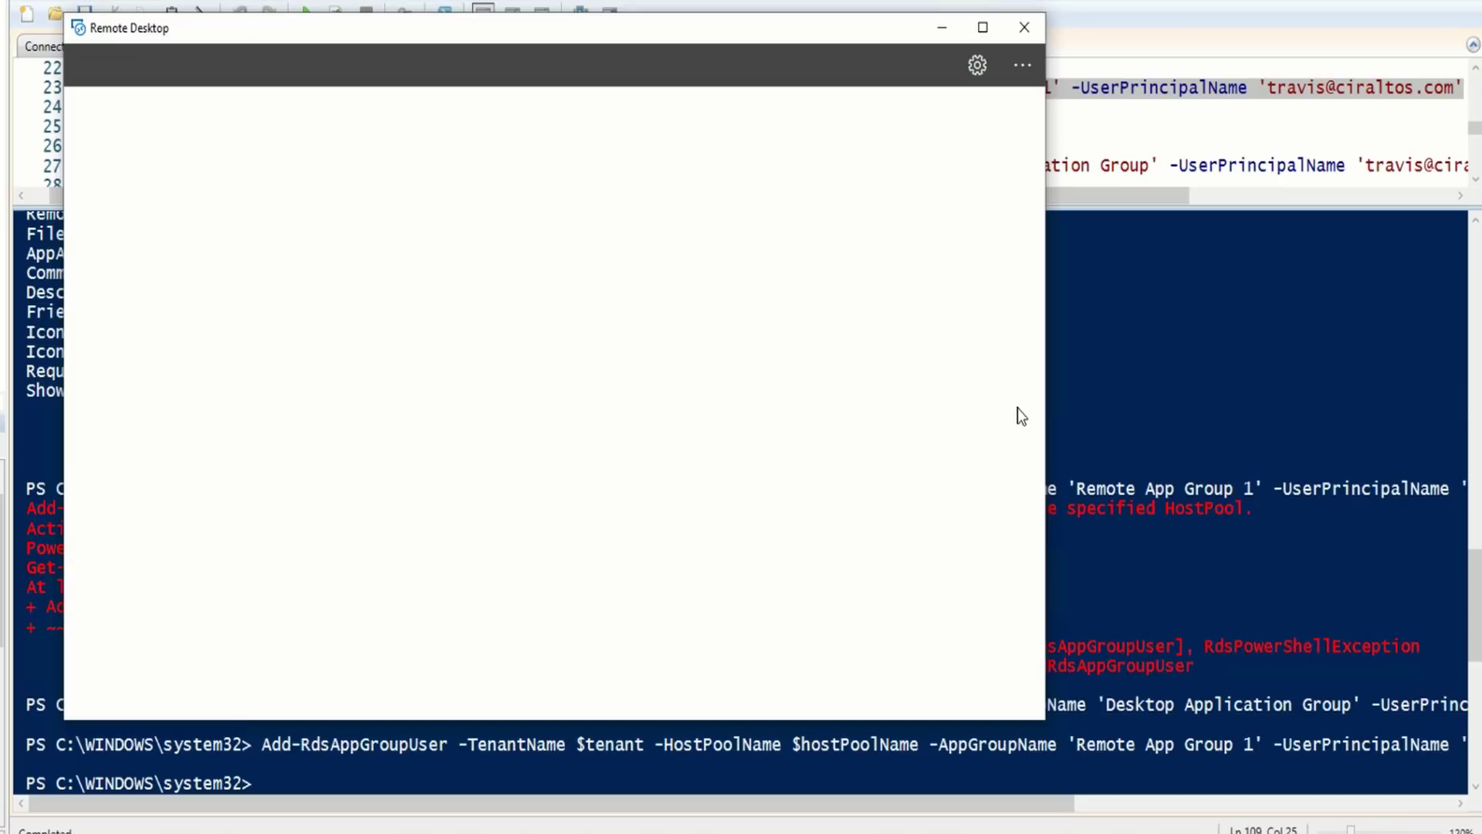
# Dismiss the options list and Settings panel, then close Remote Desktop via the system menu
pyautogui.click(1016, 66)
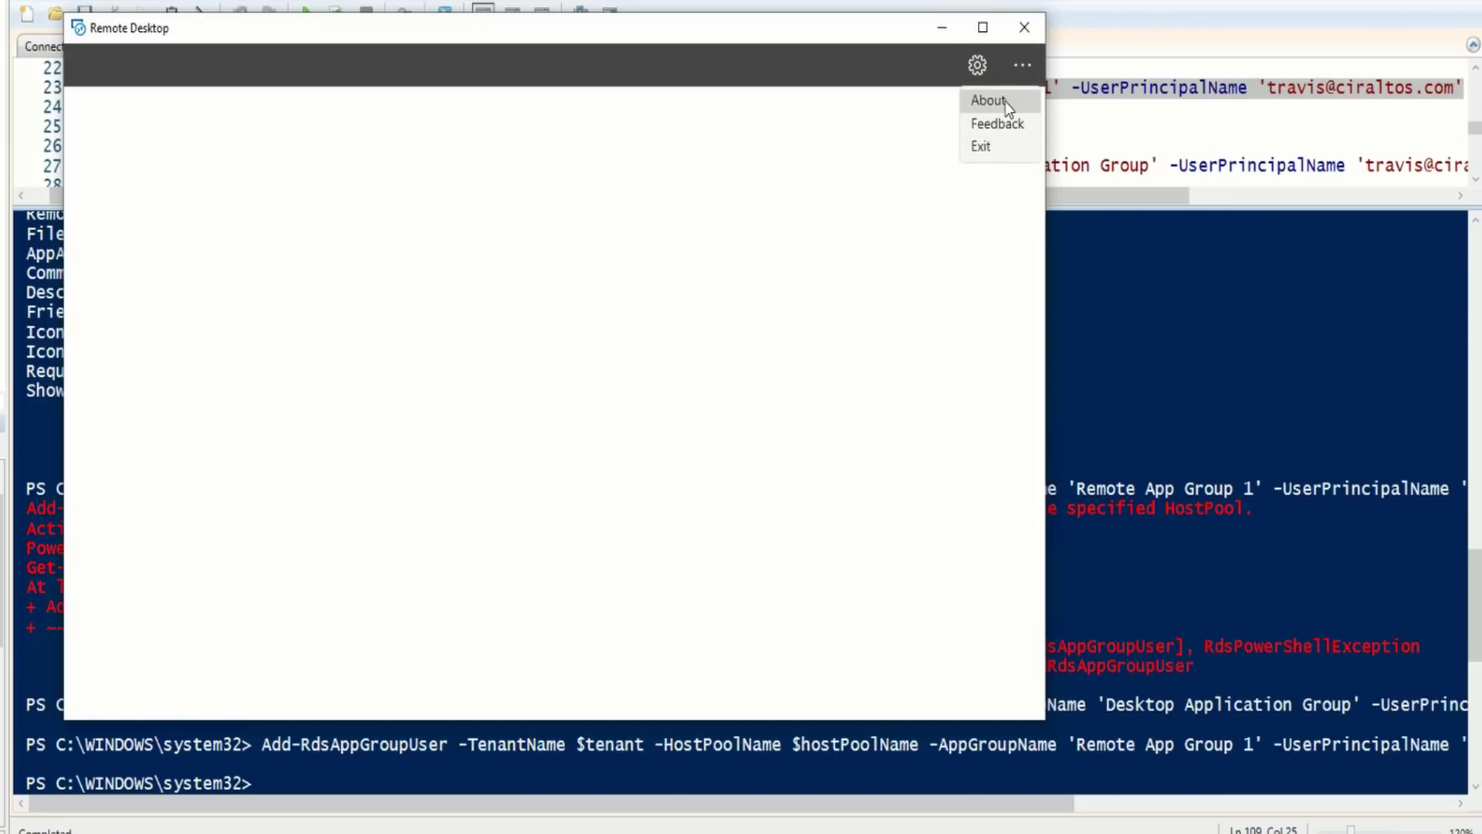
pyautogui.click(915, 185)
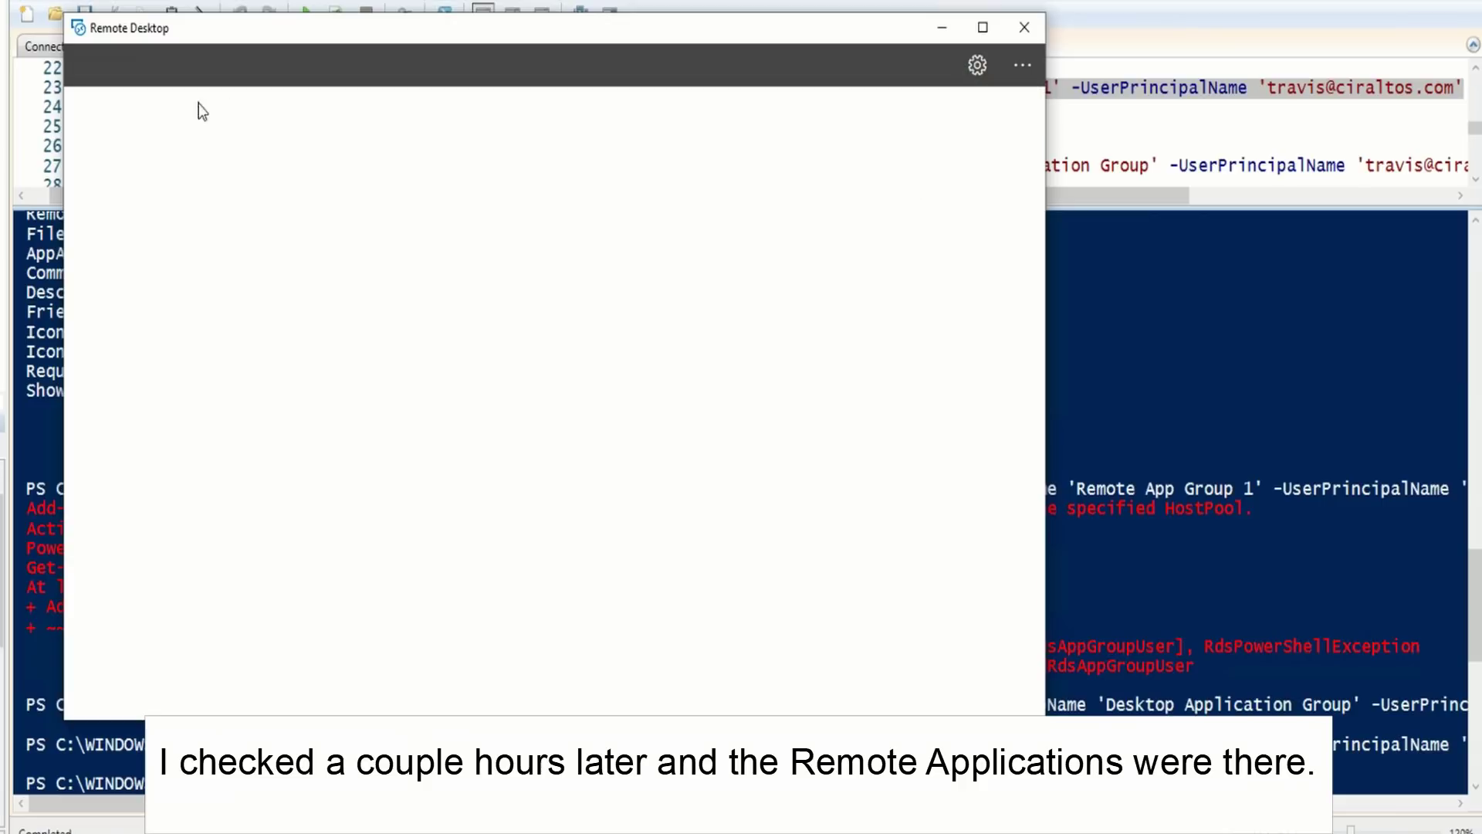
pyautogui.click(977, 64)
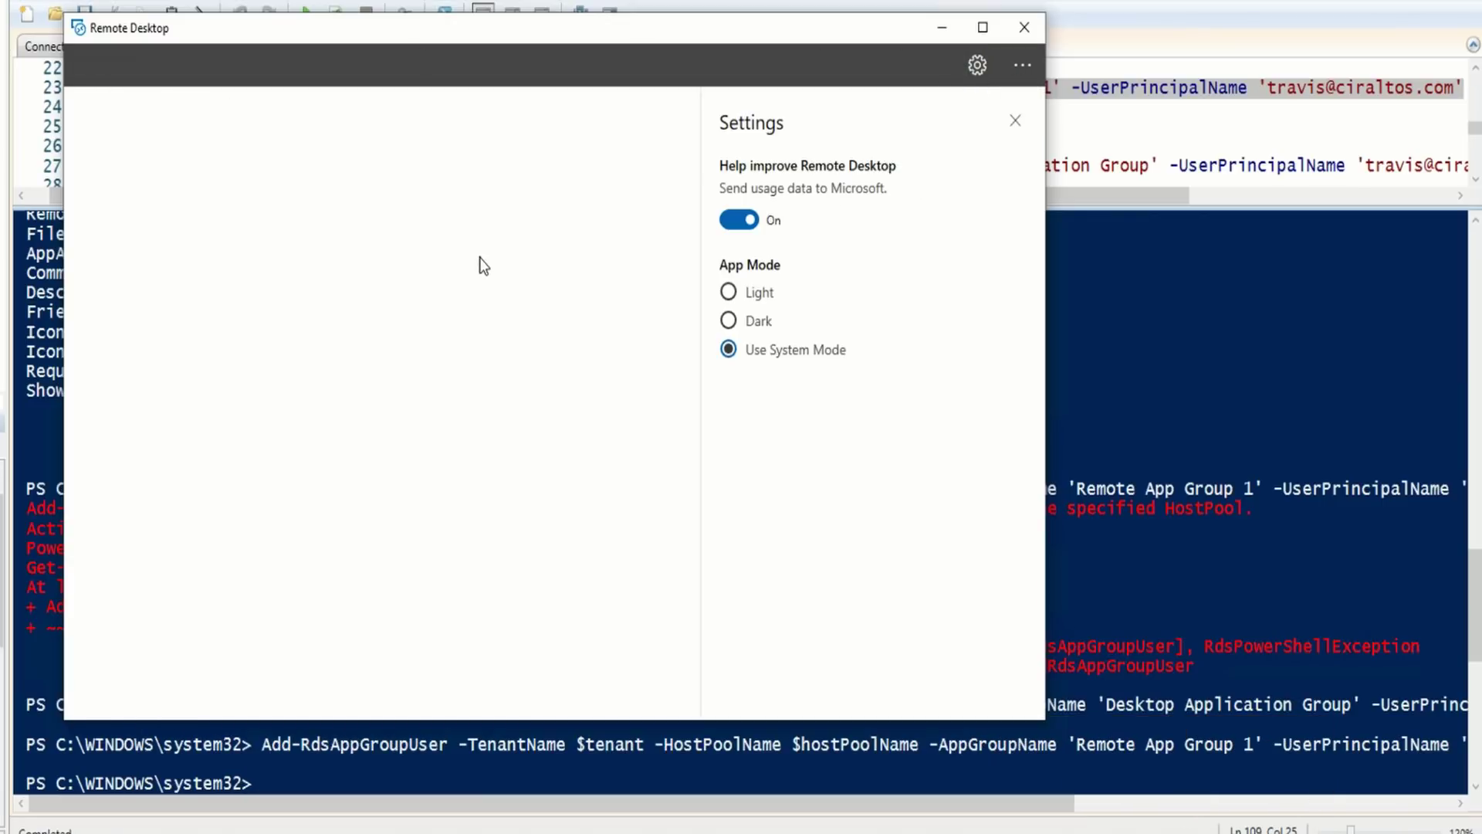
pyautogui.click(480, 258)
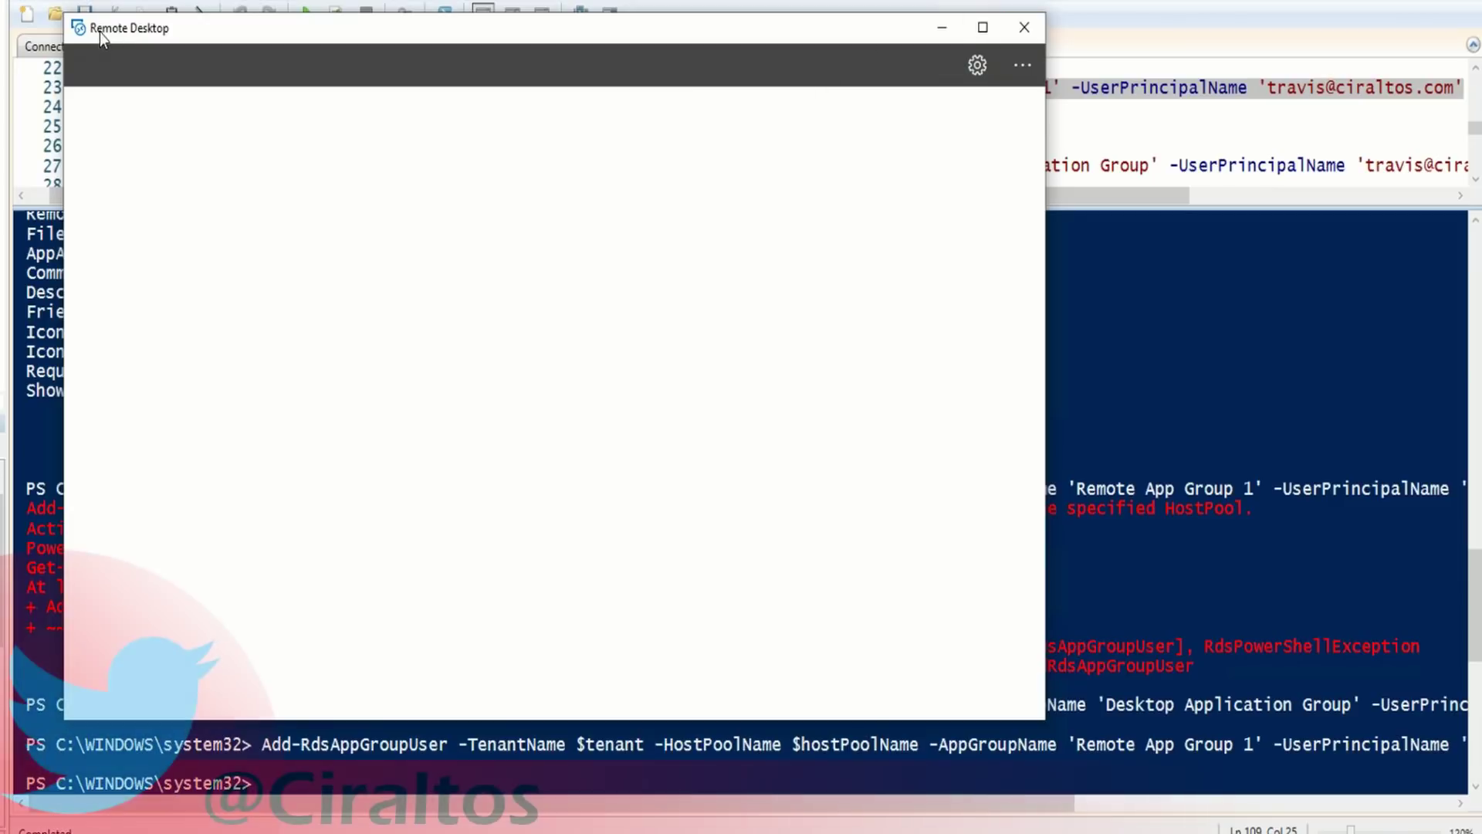
pyautogui.click(78, 28)
pyautogui.click(463, 348)
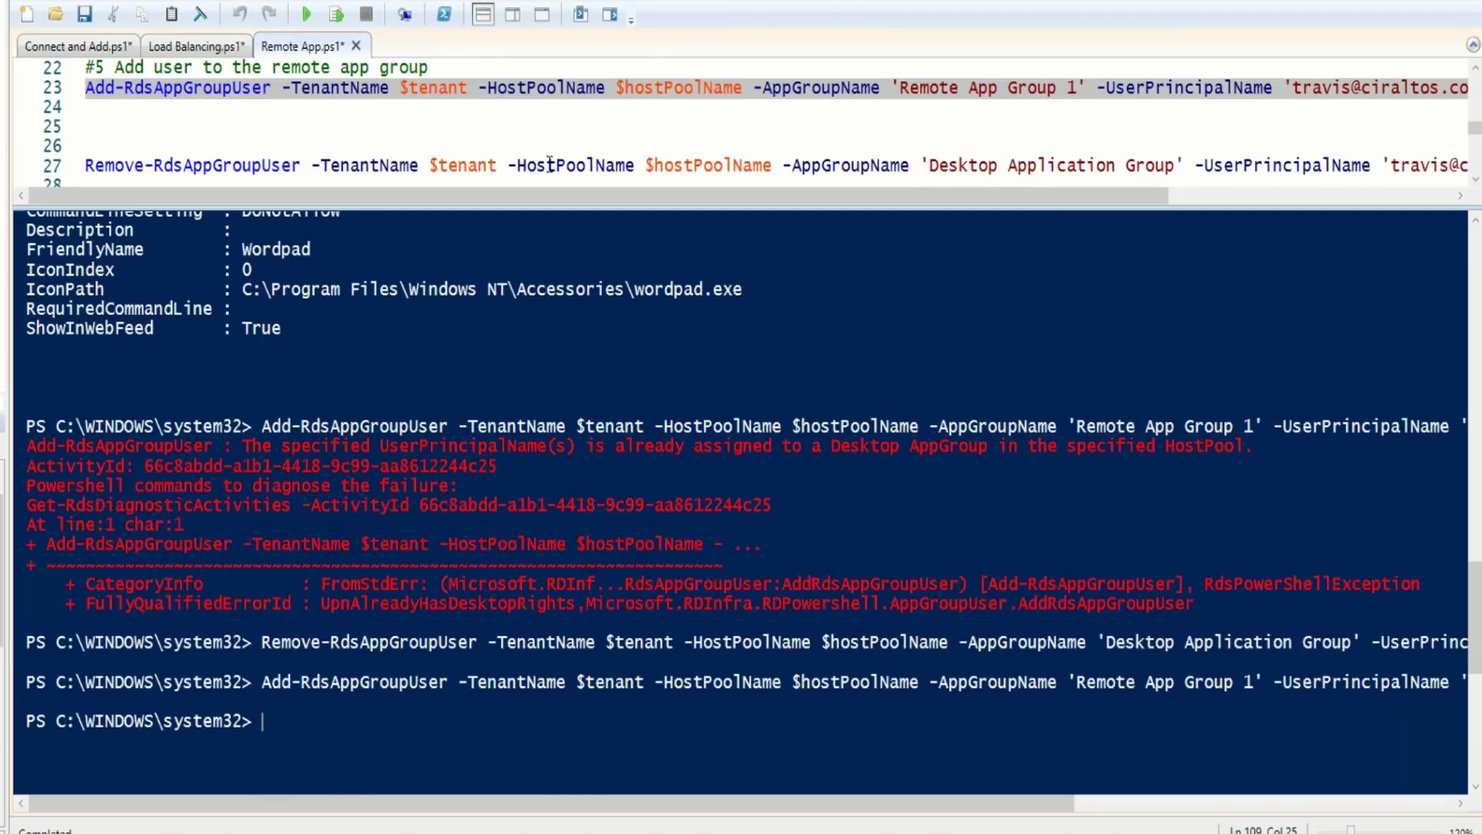
# Create the RemoteApp group 'Remote App Group 2' by running its New-RdsAppGroup line
pyautogui.click(1477, 179)
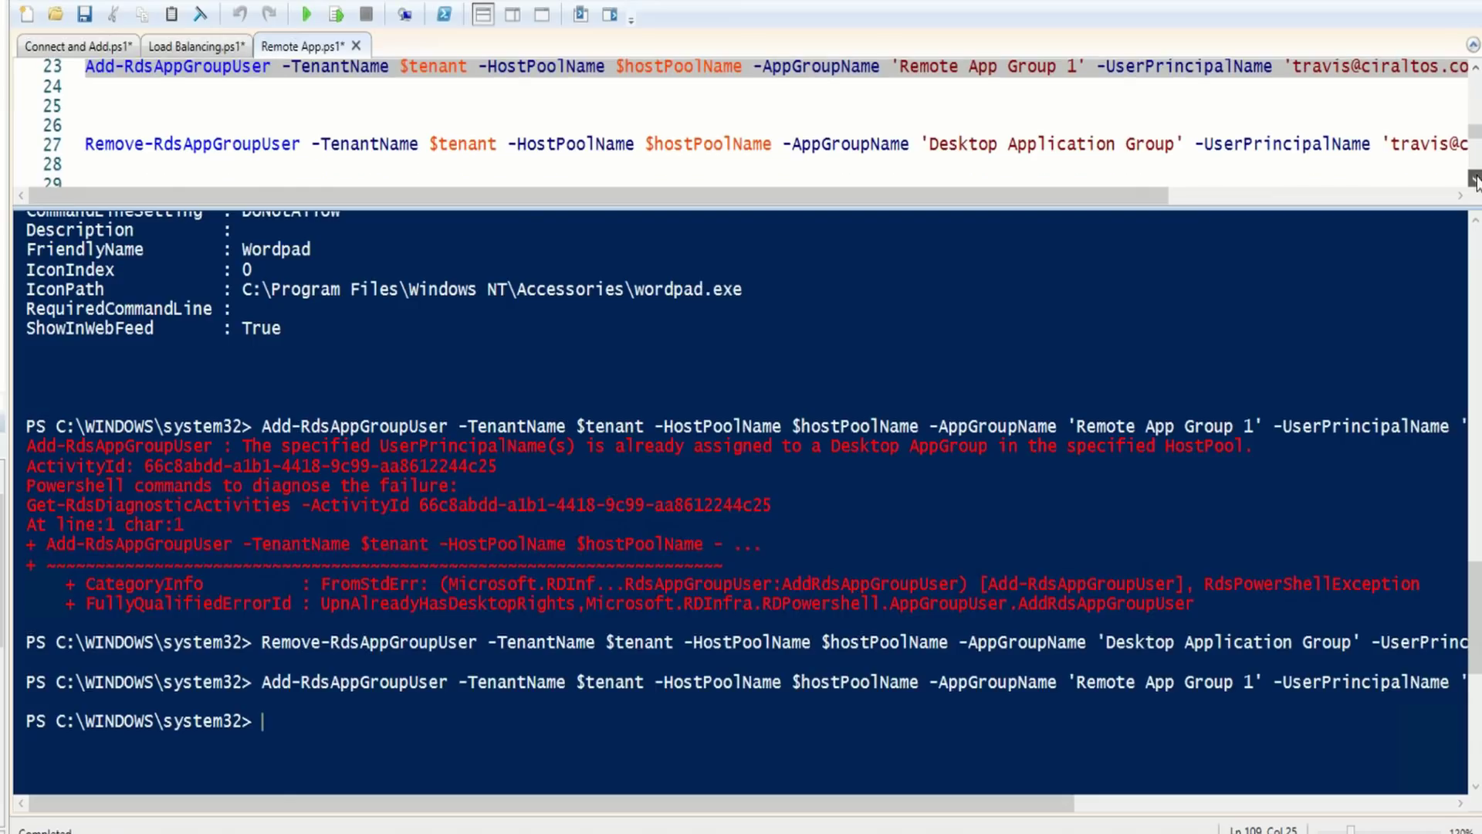
pyautogui.click(1476, 180)
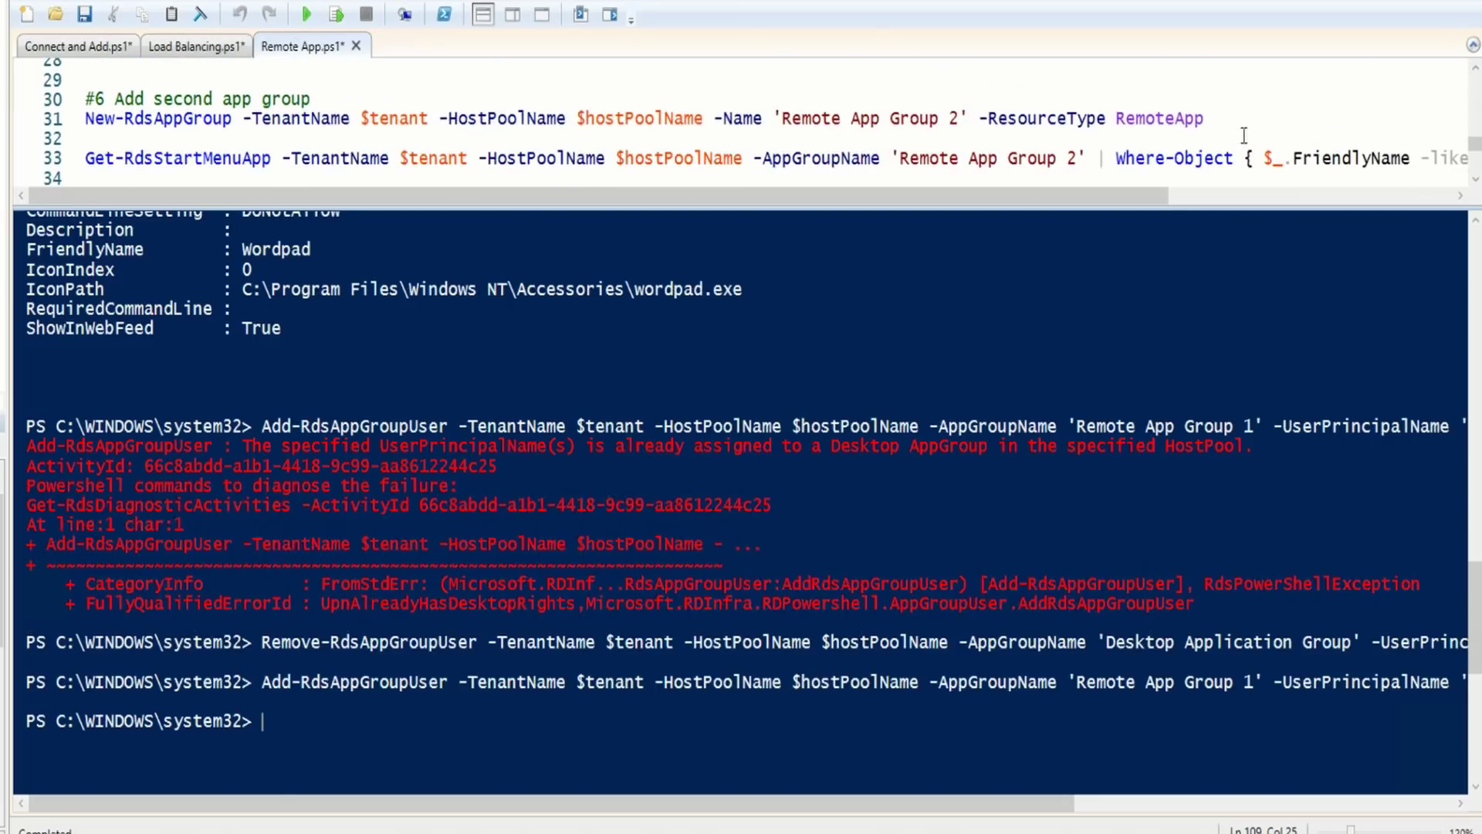
pyautogui.click(1017, 117)
pyautogui.click(337, 15)
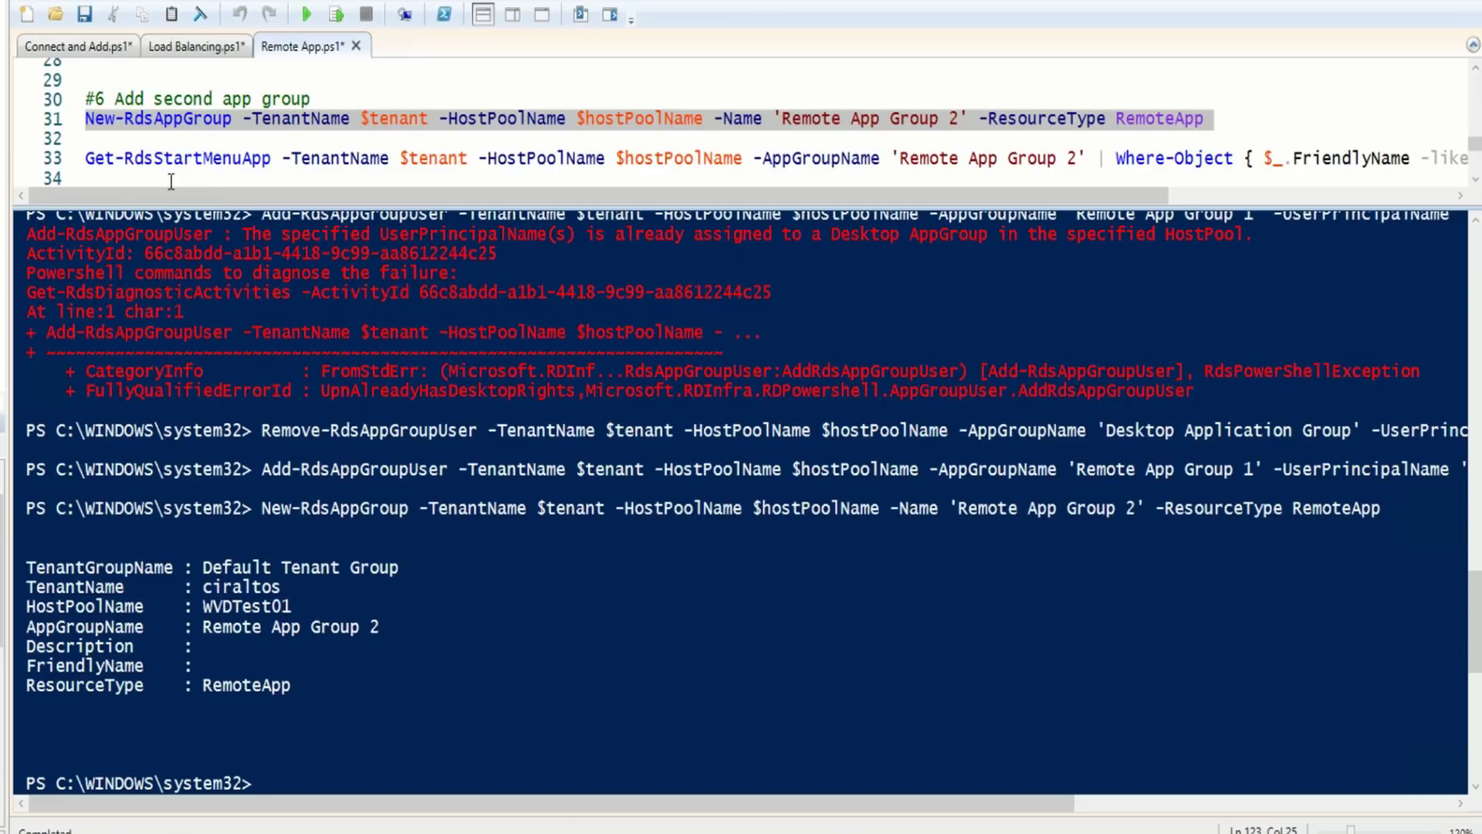
pyautogui.moveTo(203, 197); pyautogui.dragTo(368, 195)
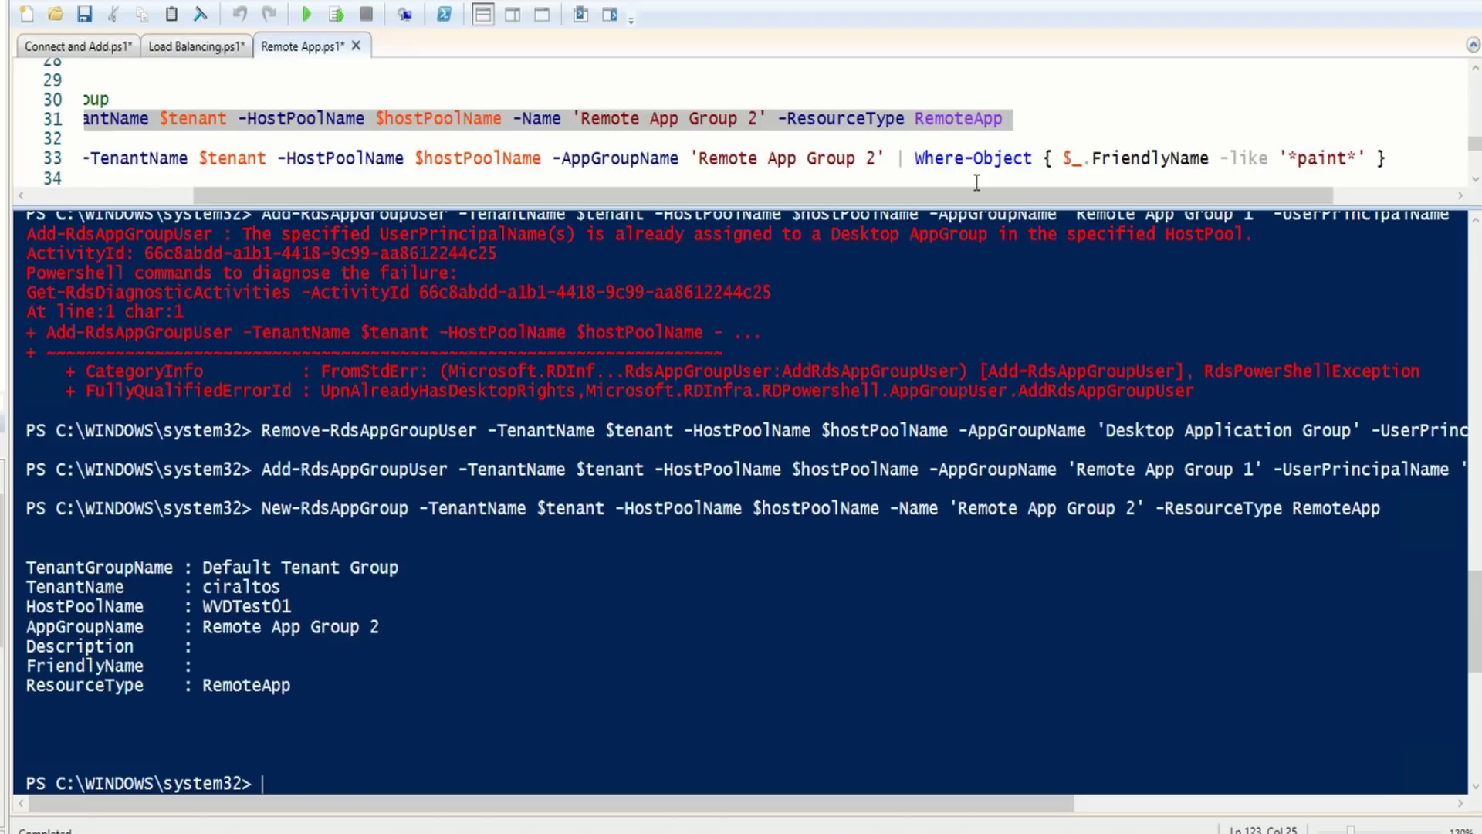
# Run the Get-RdsStartMenuApp lookup to confirm Paint is available for the group
pyautogui.moveTo(959, 196); pyautogui.dragTo(348, 196)
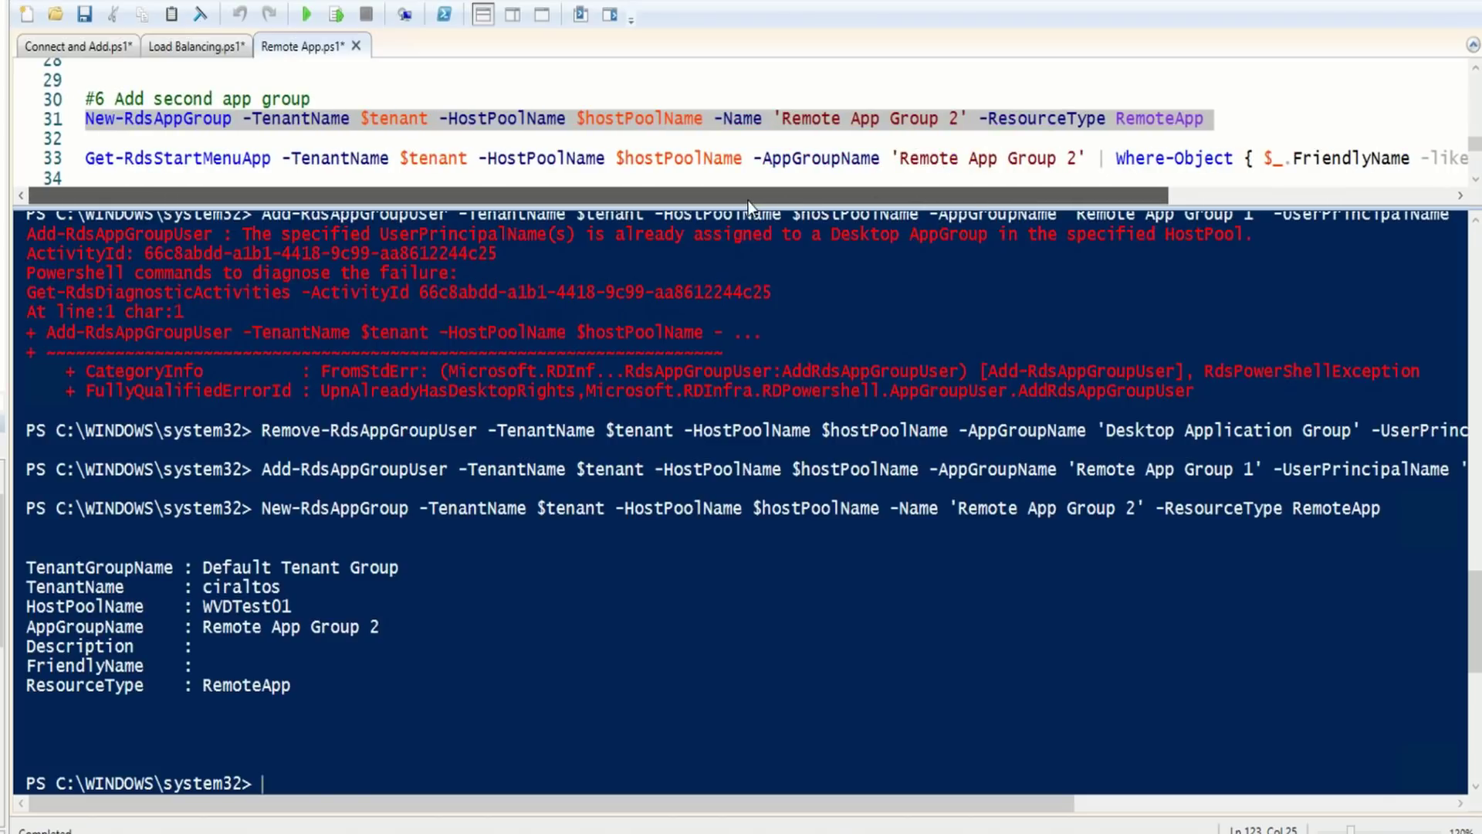
pyautogui.click(725, 159)
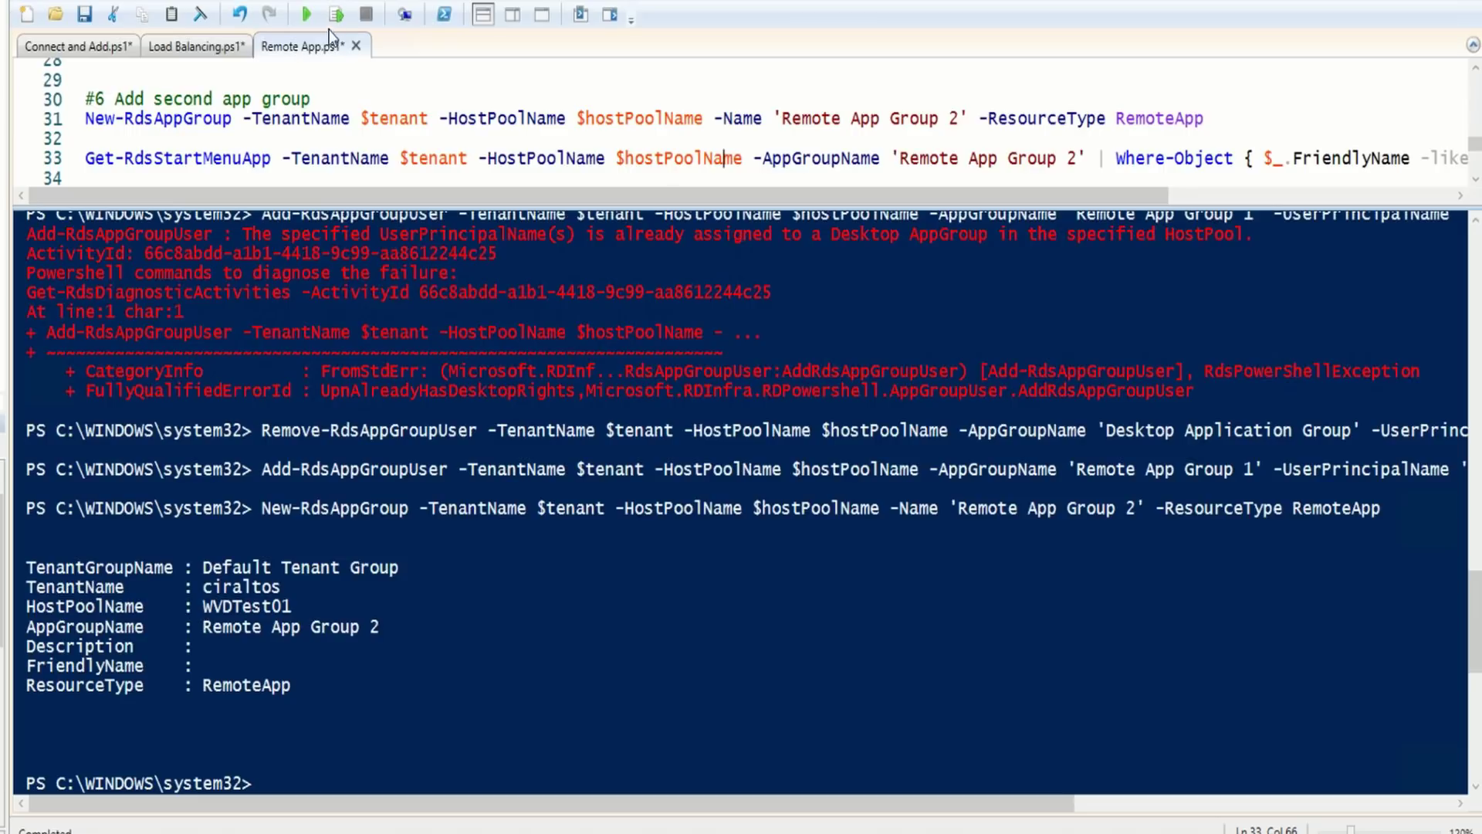
pyautogui.click(336, 15)
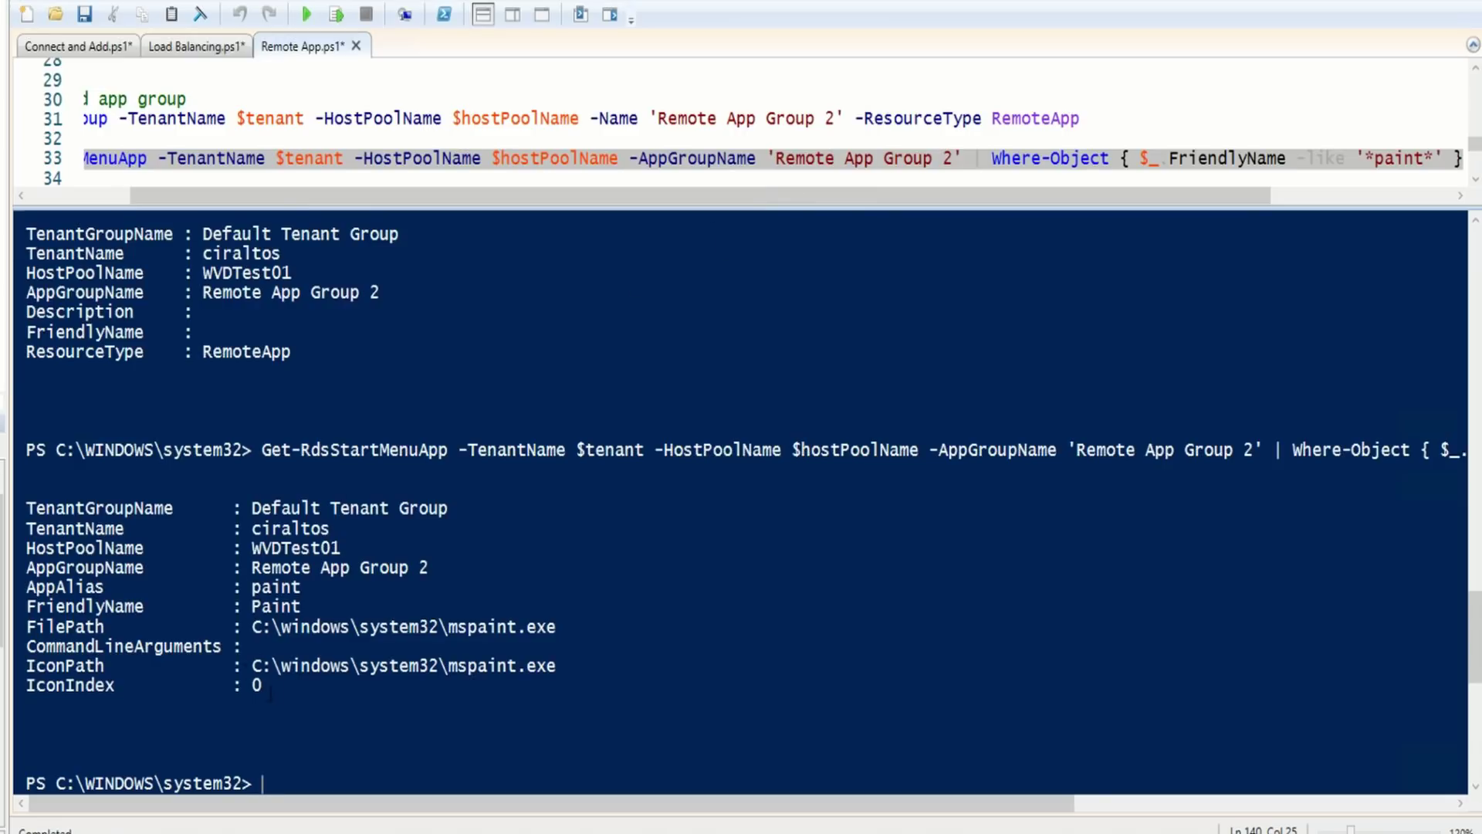
# Run New-RdsRemoteApp for Paint, then Add-RdsAppGroupUser for Remote App Group 2
pyautogui.click(1475, 185)
pyautogui.click(1475, 186)
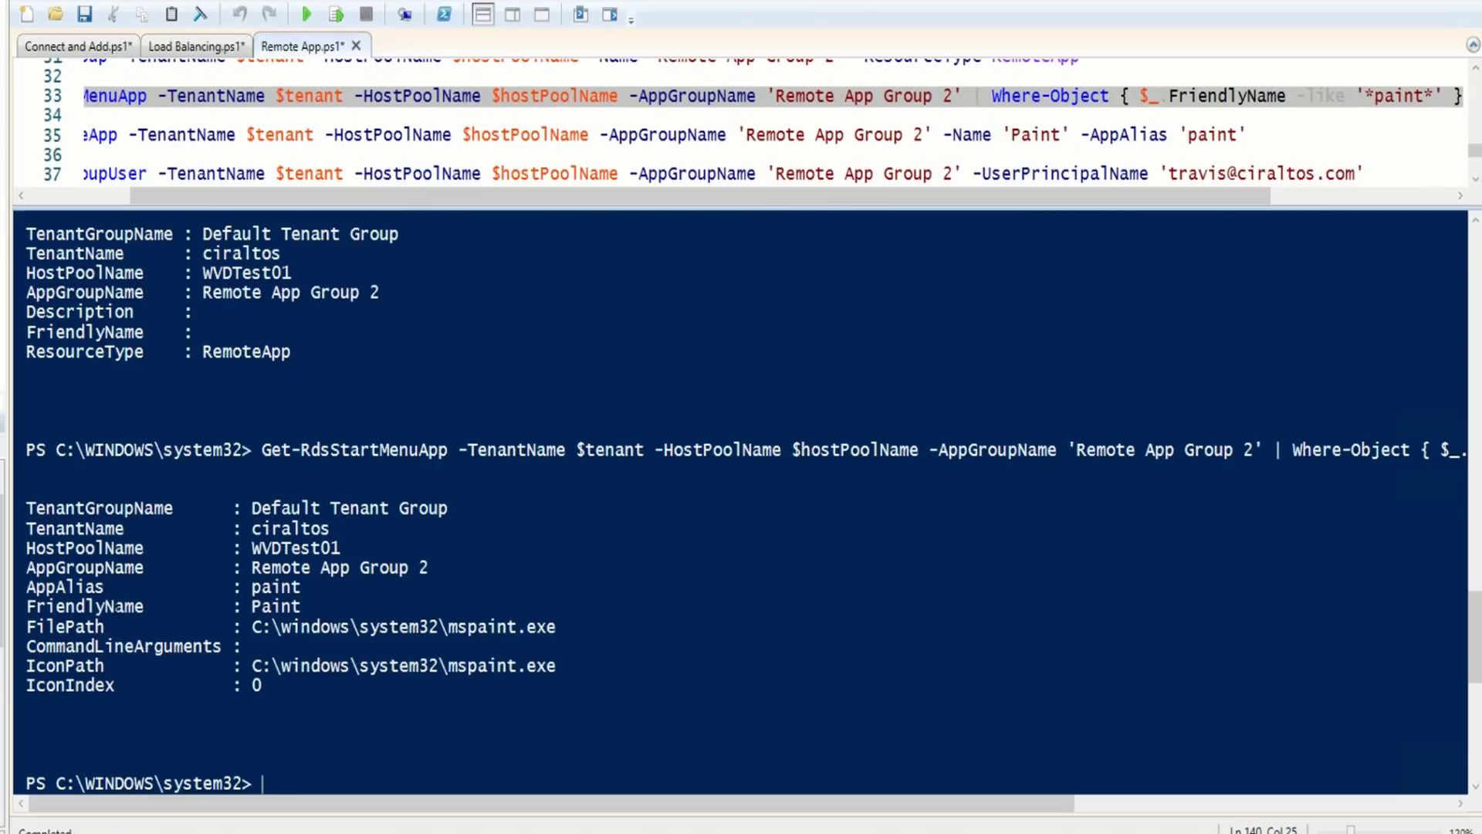
pyautogui.moveTo(408, 201); pyautogui.dragTo(289, 197)
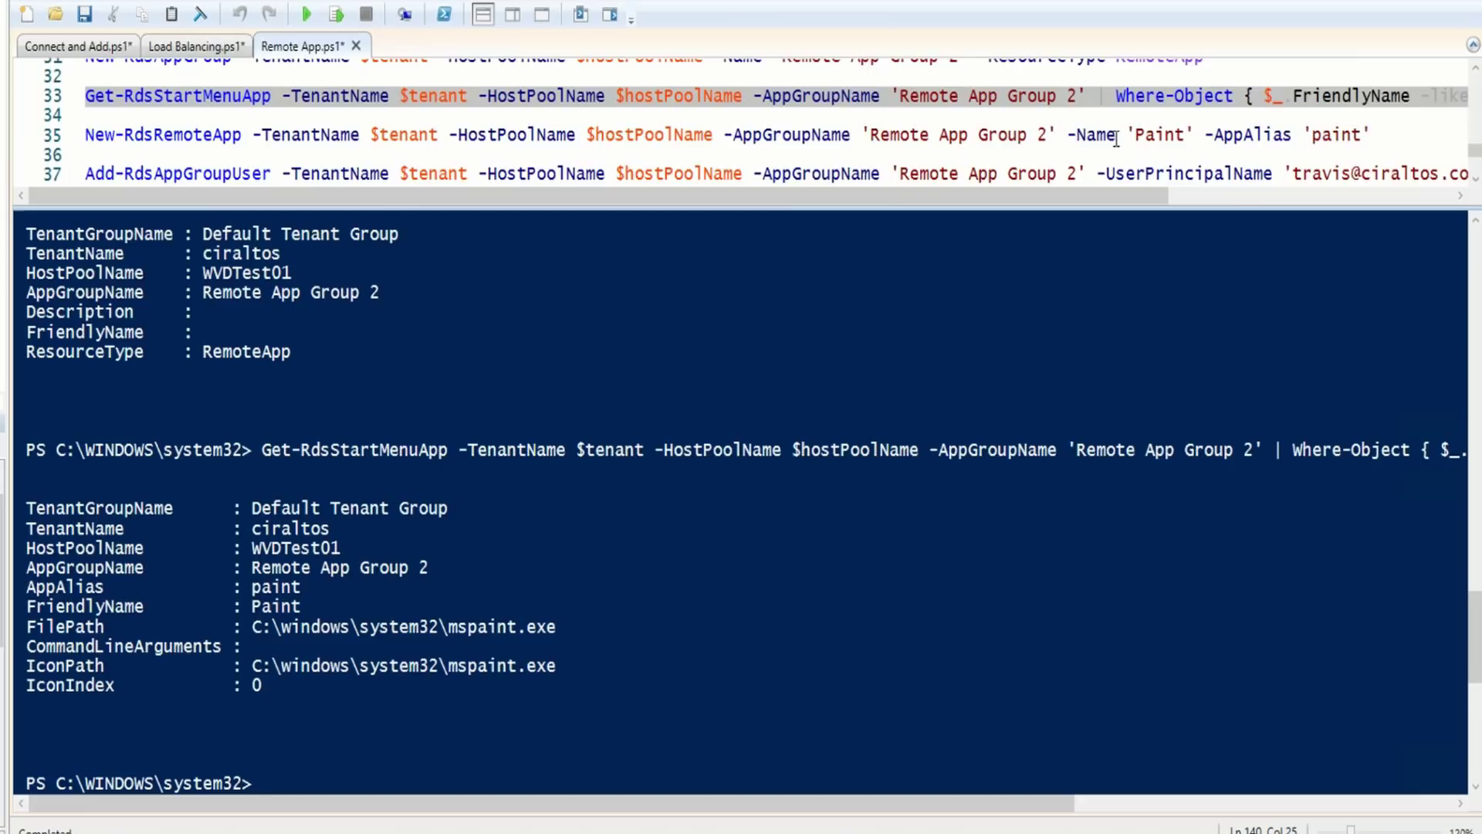
pyautogui.click(1276, 136)
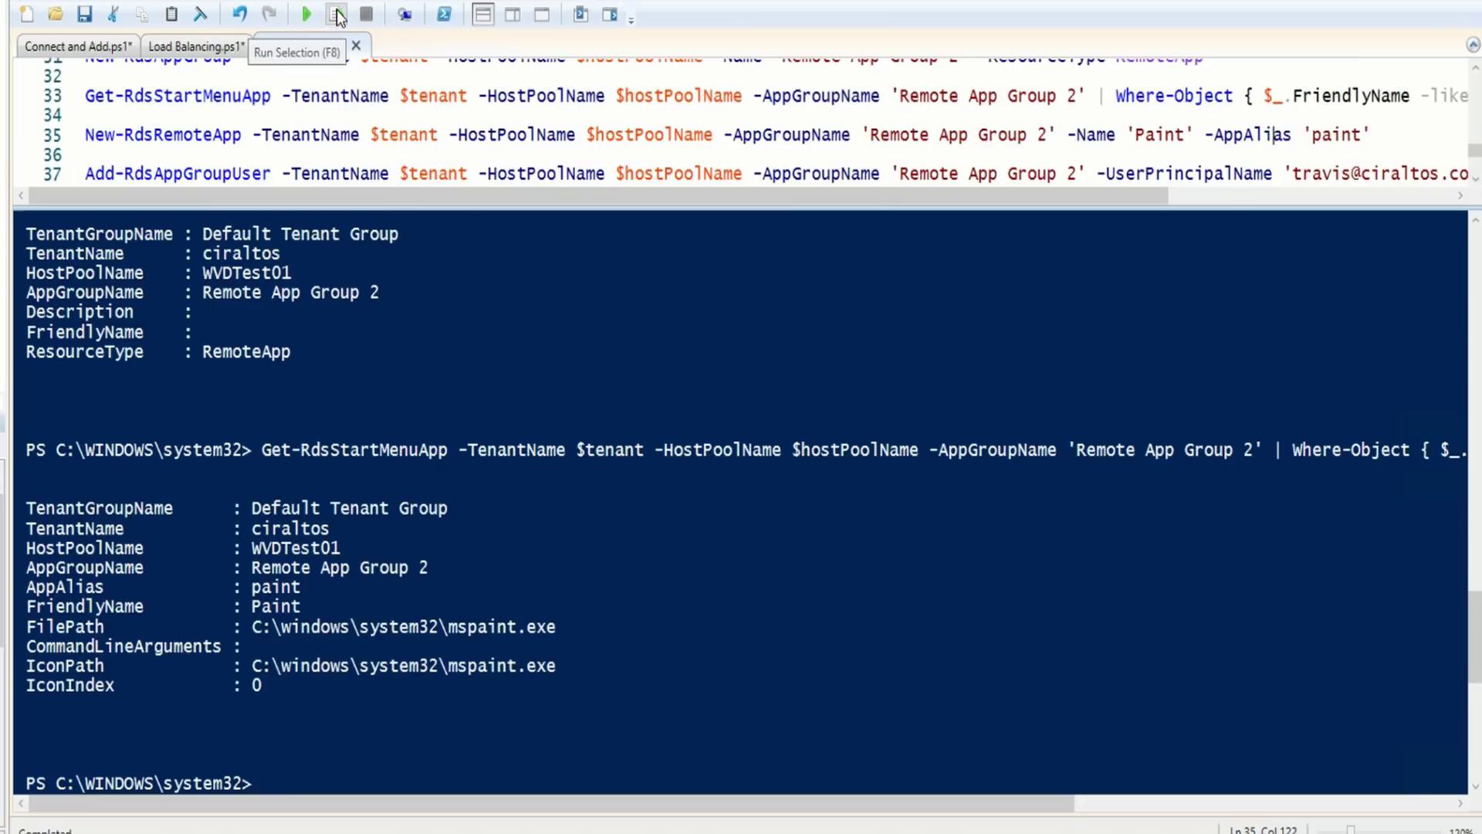
pyautogui.click(337, 14)
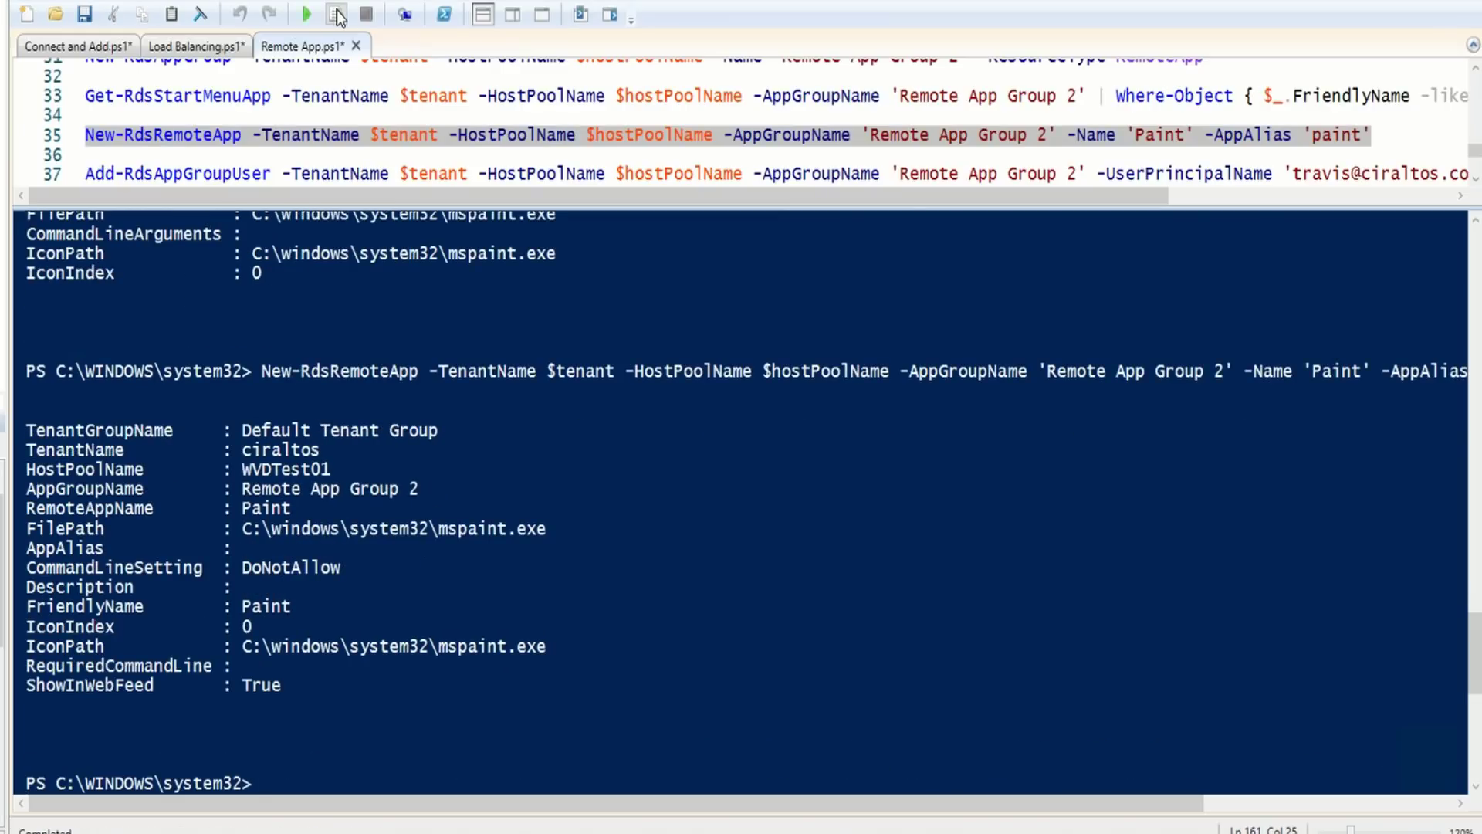
pyautogui.click(704, 176)
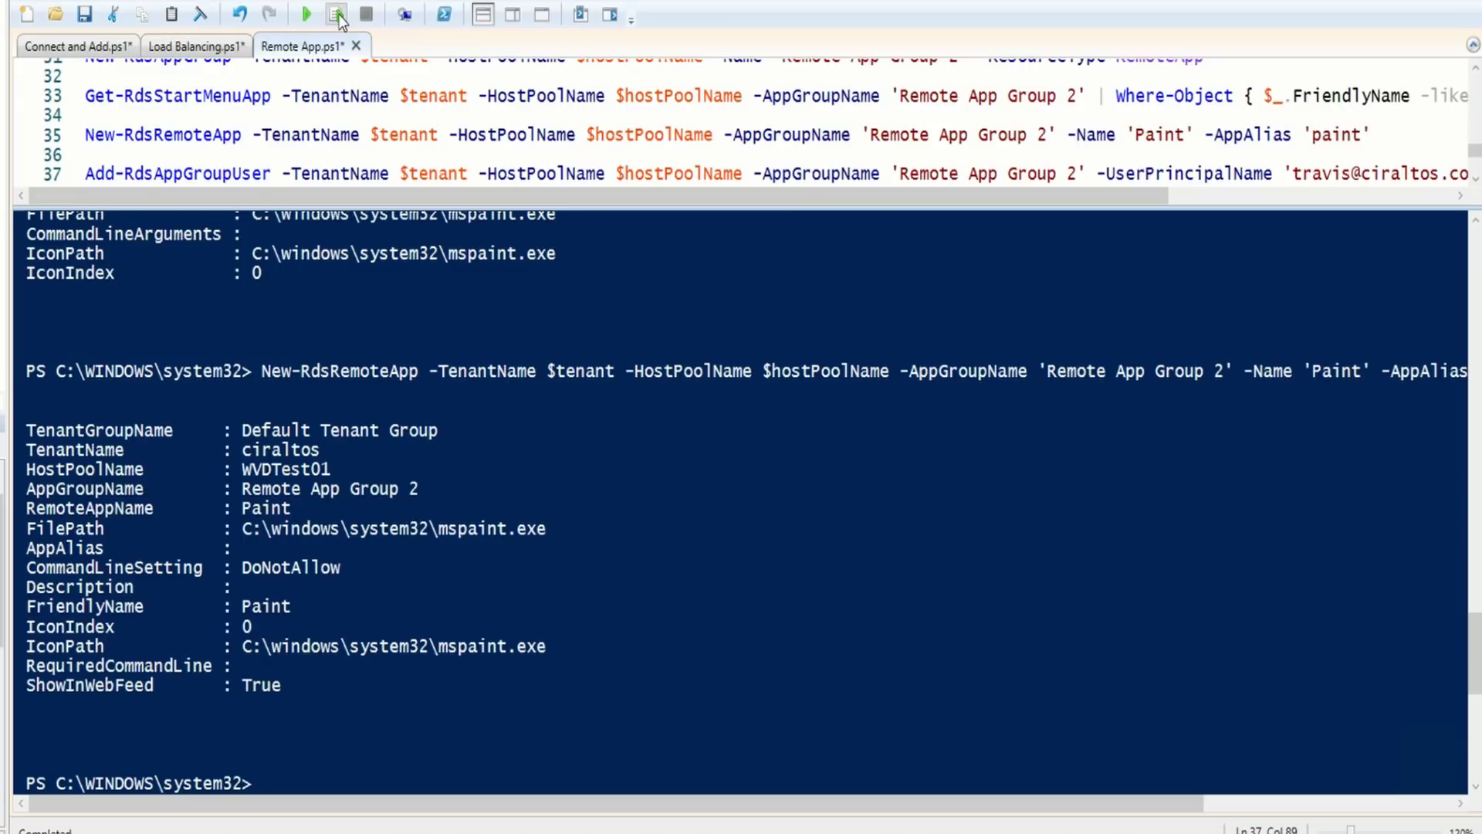
pyautogui.click(336, 14)
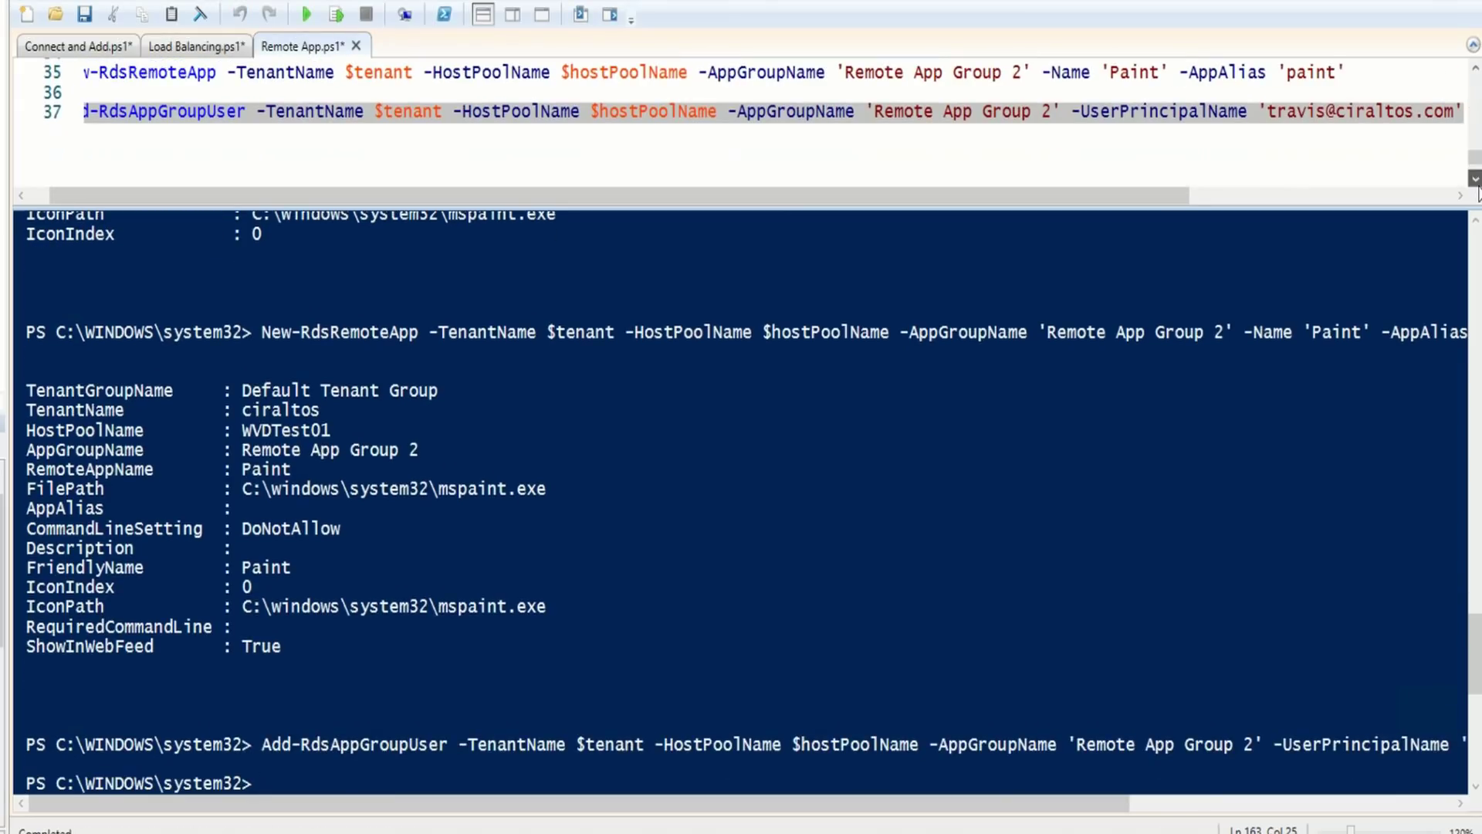
pyautogui.scroll(-1, 742, 116)
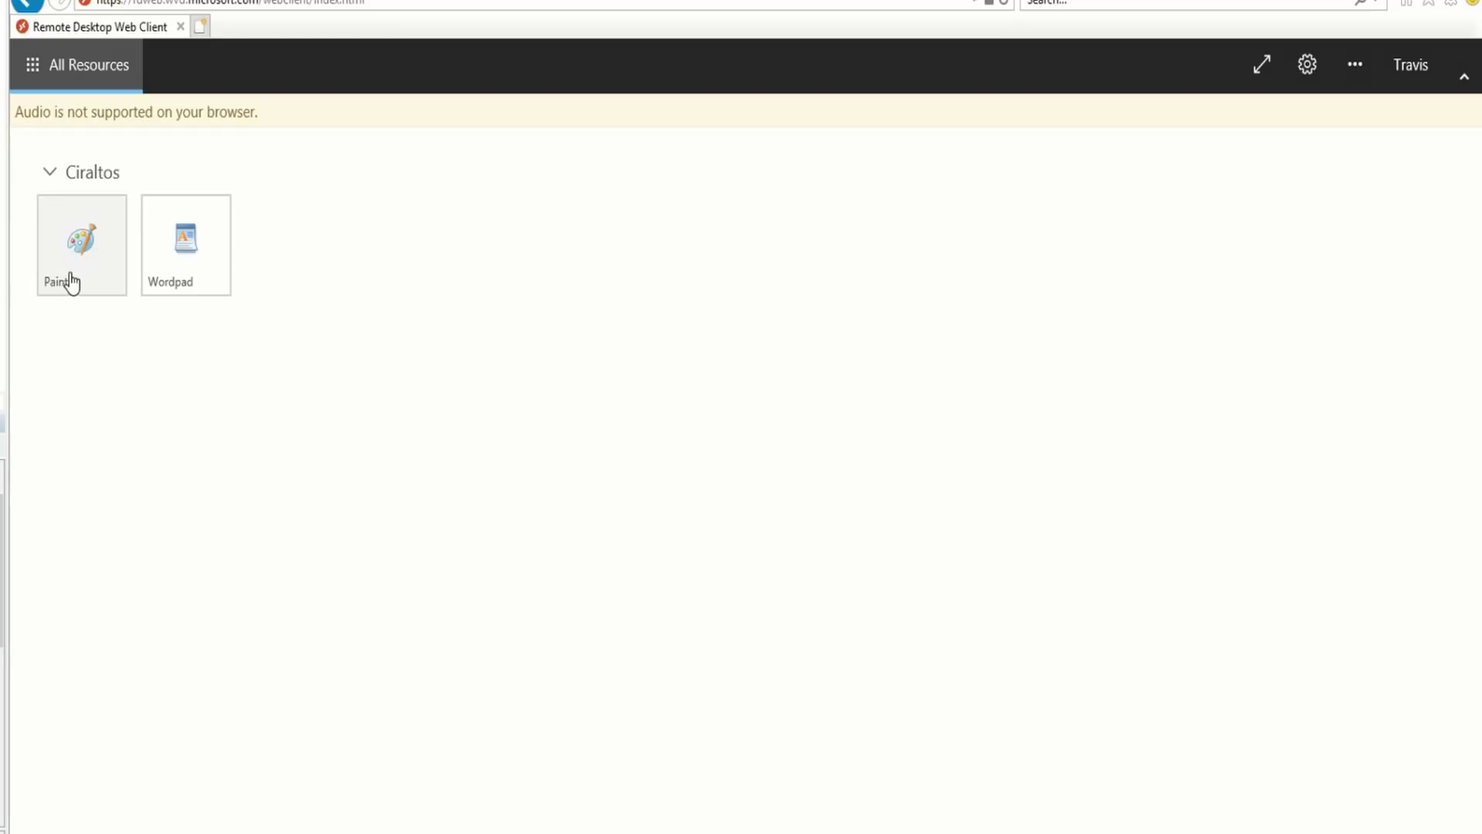
# Launch the Paint tile under Ciraltos, allowing clipboard and printer access
pyautogui.click(82, 279)
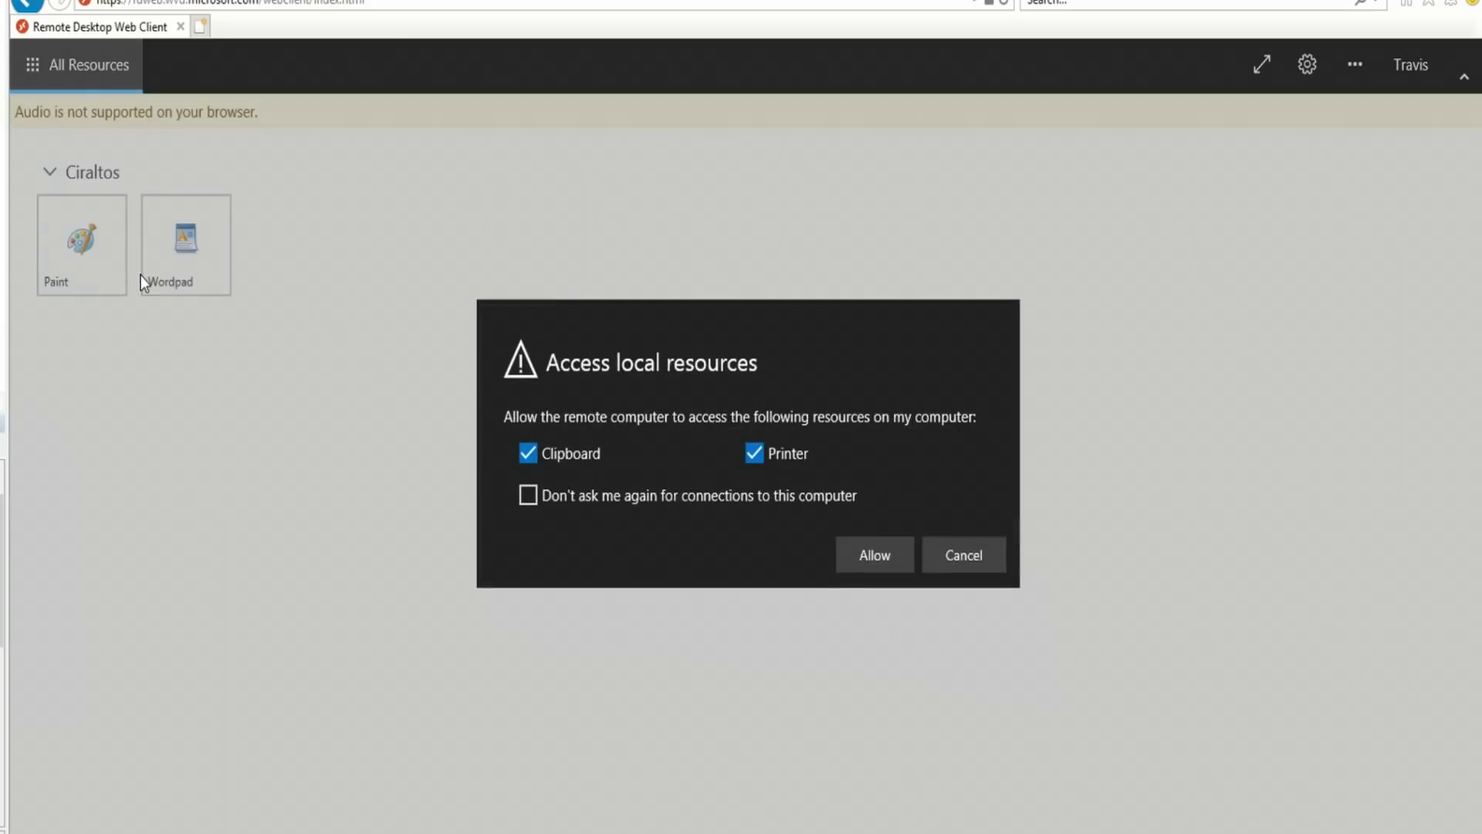
pyautogui.click(871, 547)
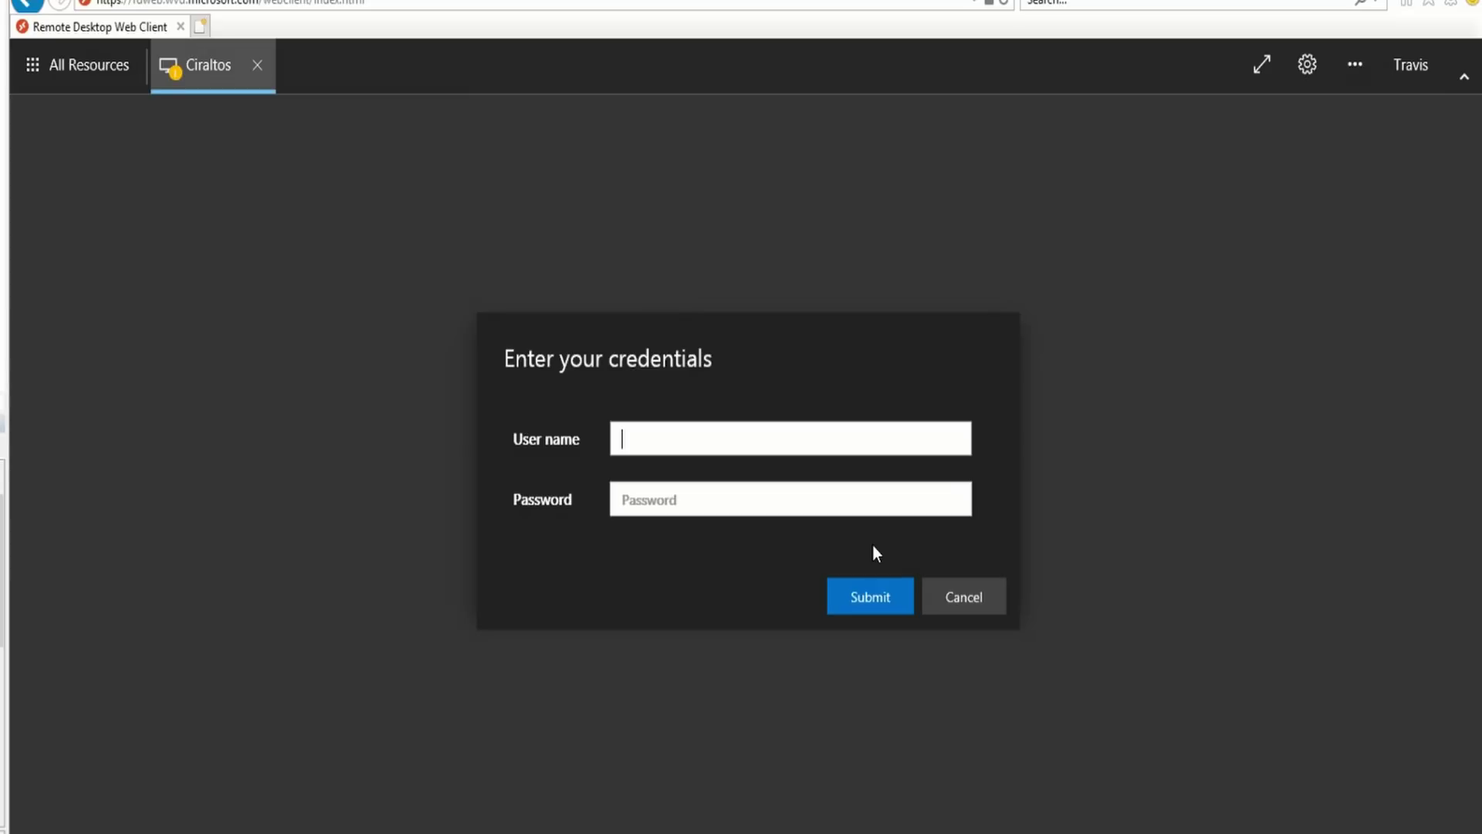
pyautogui.write('travis')
# Submit the user name and password so Paint starts launching
pyautogui.press('Tab')
pyautogui.press('Return')
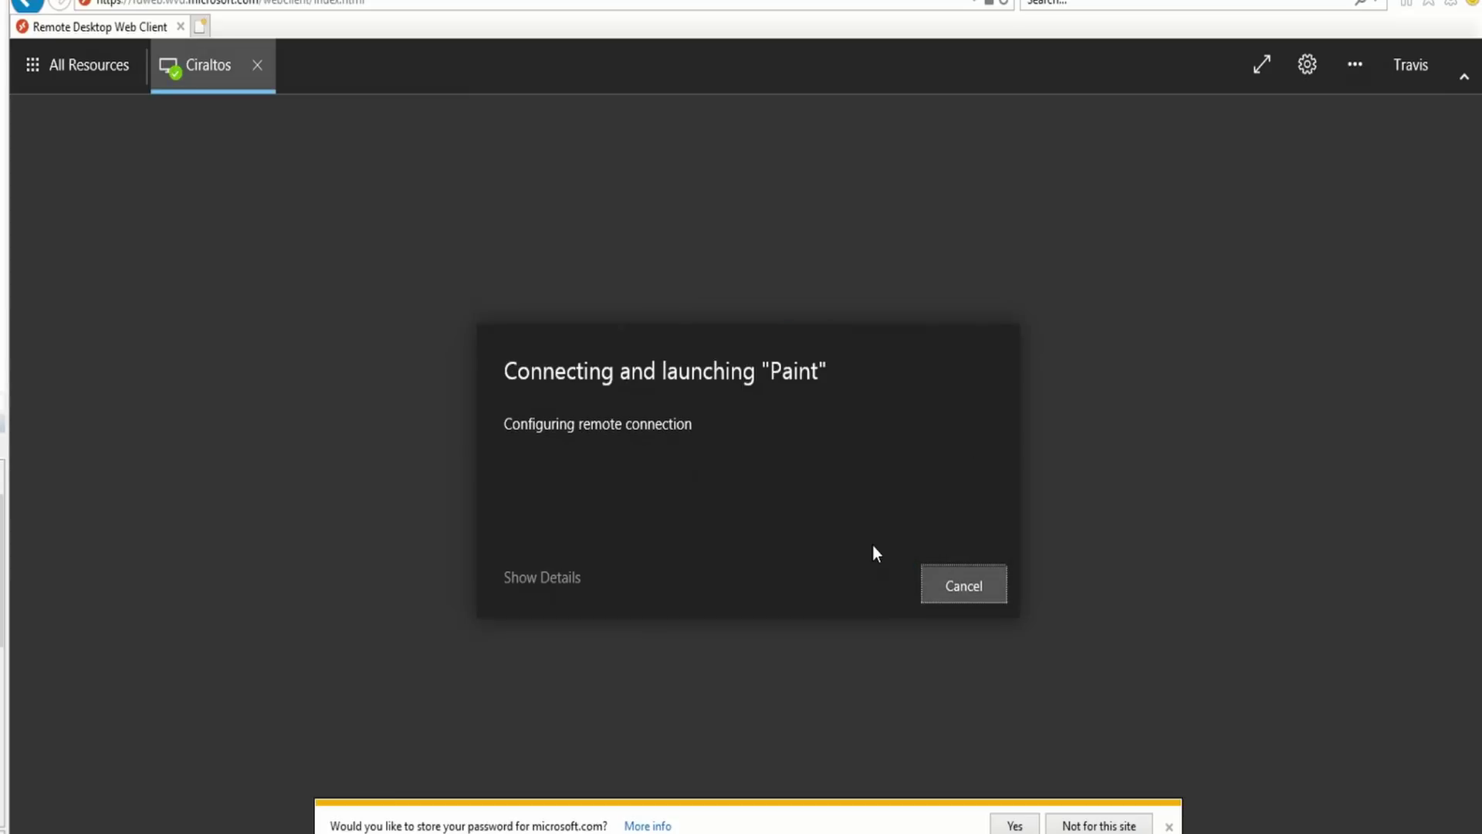